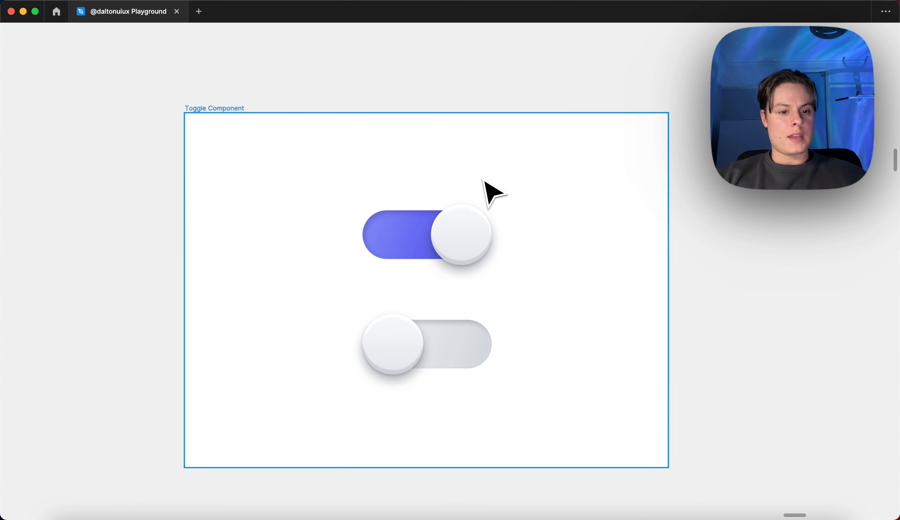
pyautogui.scroll(2, 494, 192)
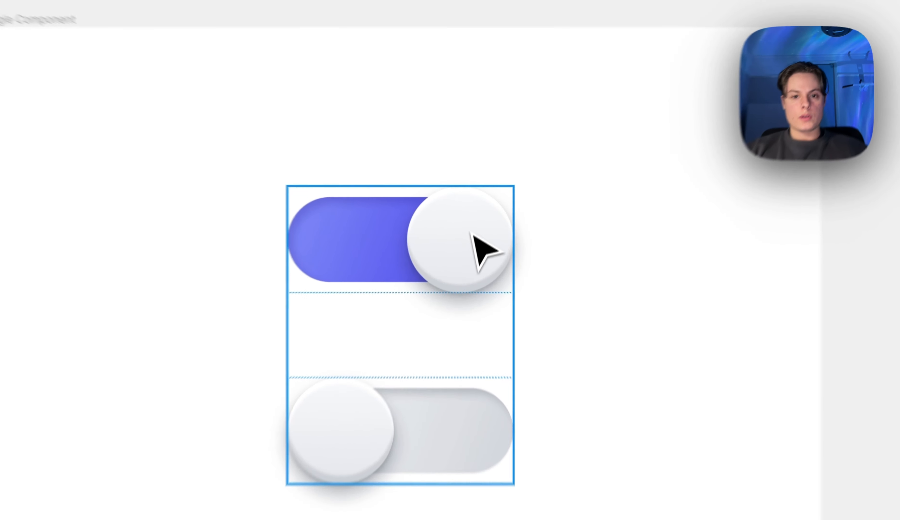
pyautogui.click(469, 240)
pyautogui.click(464, 250)
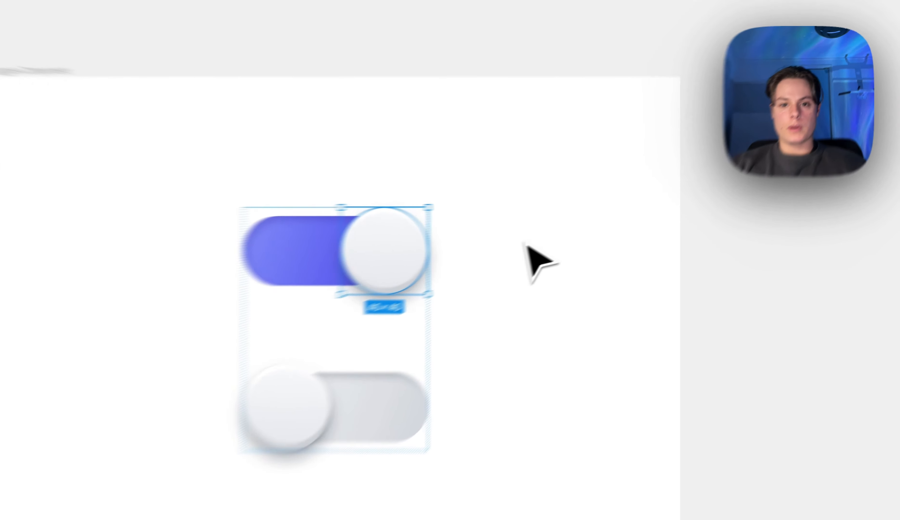
pyautogui.click(563, 231)
pyautogui.scroll(-2, 564, 231)
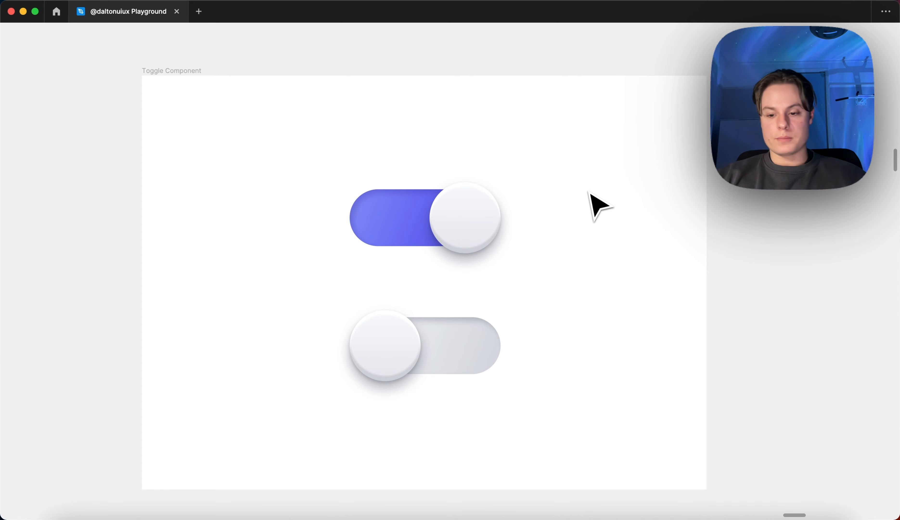
# Show the interface panels and select the purple toggle's round knob
pyautogui.press('super+backslash')
pyautogui.click(482, 218)
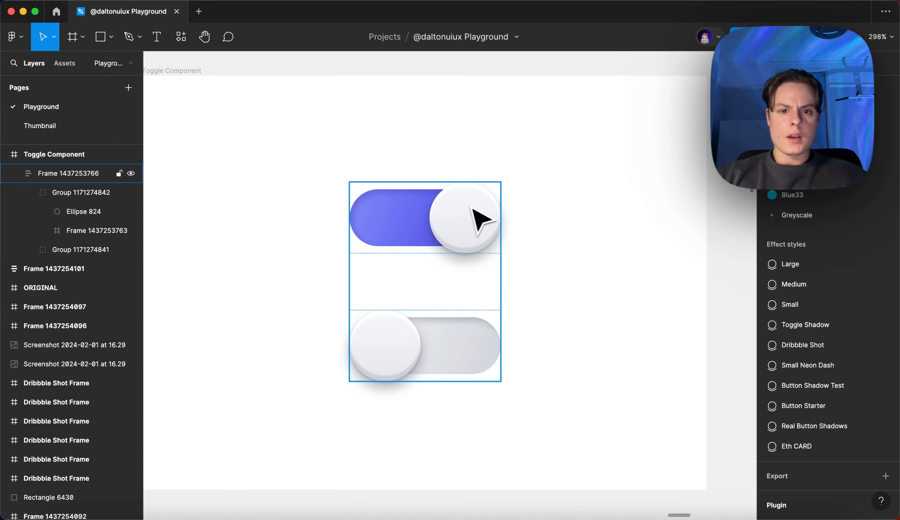
pyautogui.doubleClick(465, 216)
pyautogui.doubleClick(455, 223)
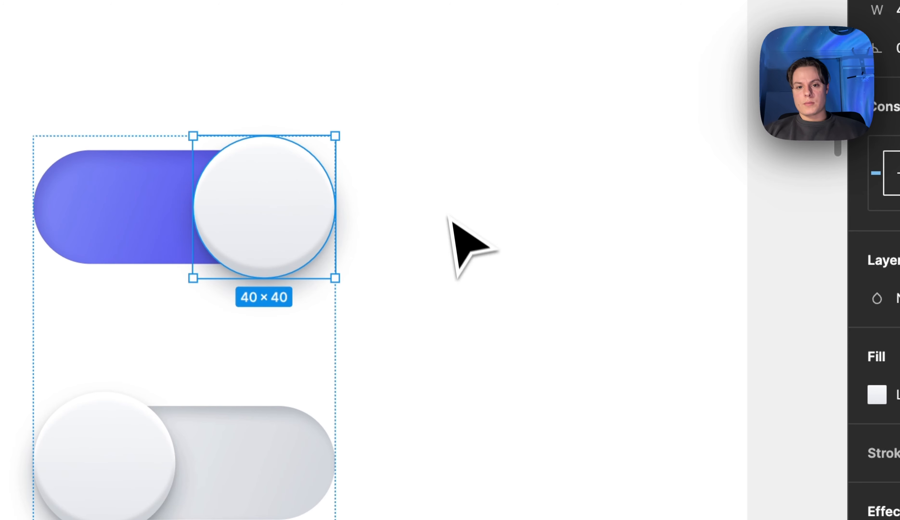
pyautogui.click(445, 219)
# Ungroup the frame that holds the purple and grey toggles
pyautogui.keyDown('ctrl'); pyautogui.scroll(-2, 267, 226); pyautogui.keyUp('ctrl')
pyautogui.click(267, 231)
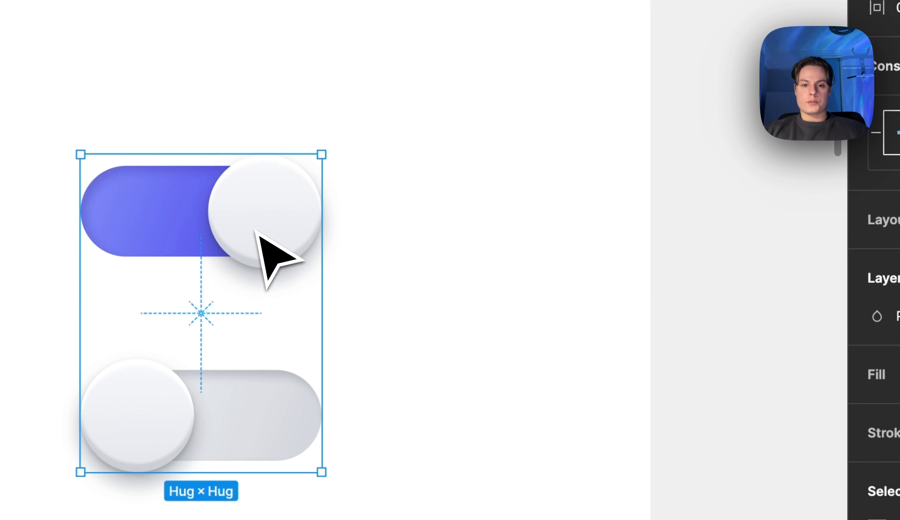
pyautogui.rightClick(261, 247)
pyautogui.click(318, 371)
pyautogui.click(368, 236)
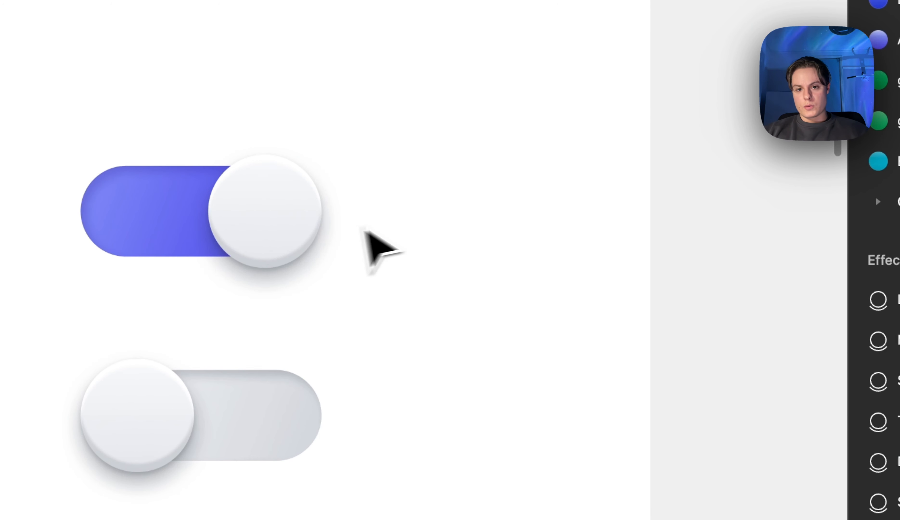
# Examine the purple toggle knob's fill and effects
pyautogui.click(320, 228)
pyautogui.doubleClick(275, 225)
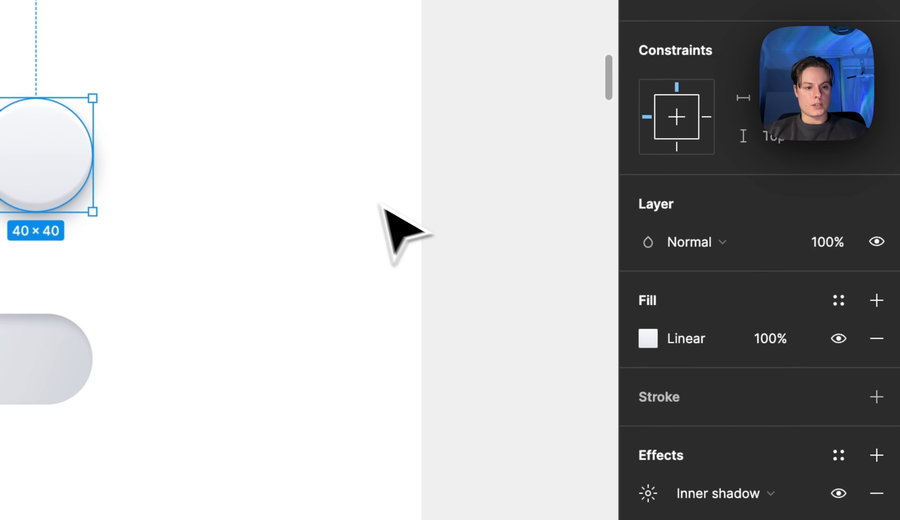
pyautogui.hscroll(-3, 345, 191)
pyautogui.click(367, 187)
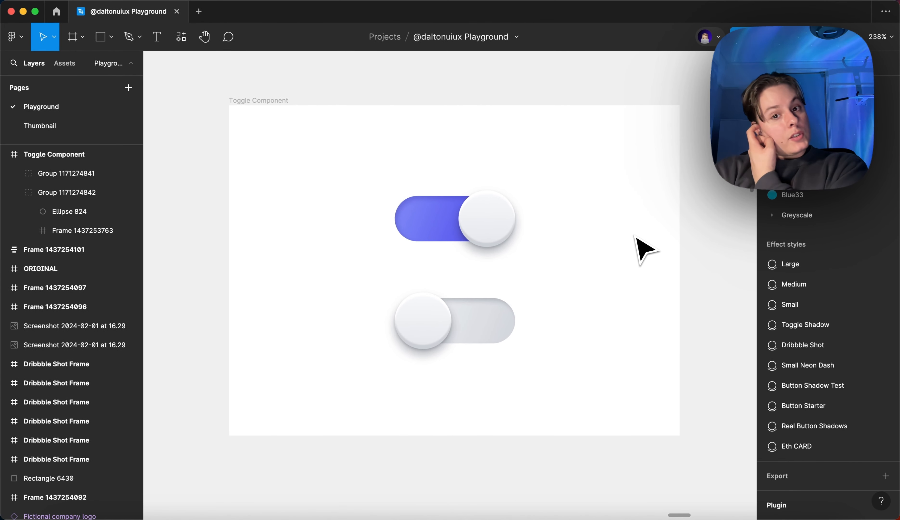
# Open the purple toggle knob's linear gradient fill and inspect both of its colour stops
pyautogui.hscroll(1, 638, 243)
pyautogui.doubleClick(485, 235)
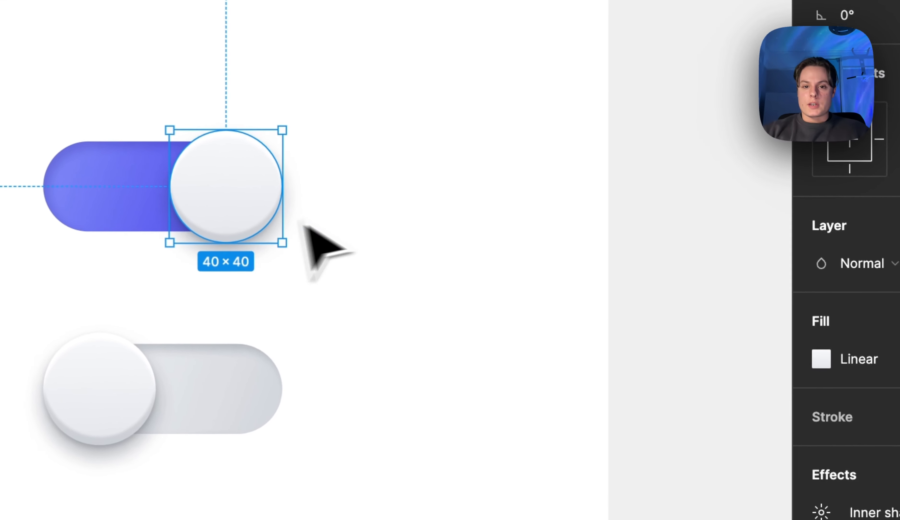
pyautogui.click(308, 228)
pyautogui.hscroll(-2, 363, 228)
pyautogui.scroll(2, 364, 227)
pyautogui.click(278, 223)
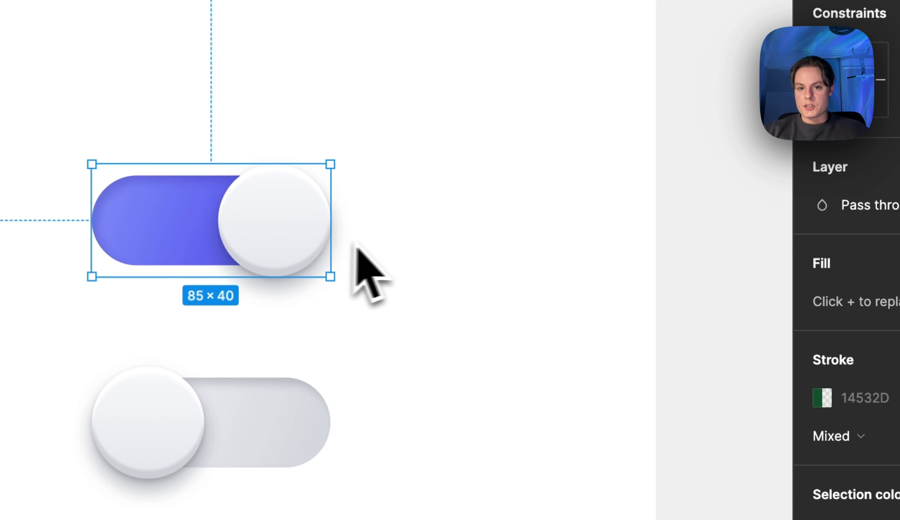
pyautogui.doubleClick(311, 242)
pyautogui.click(822, 360)
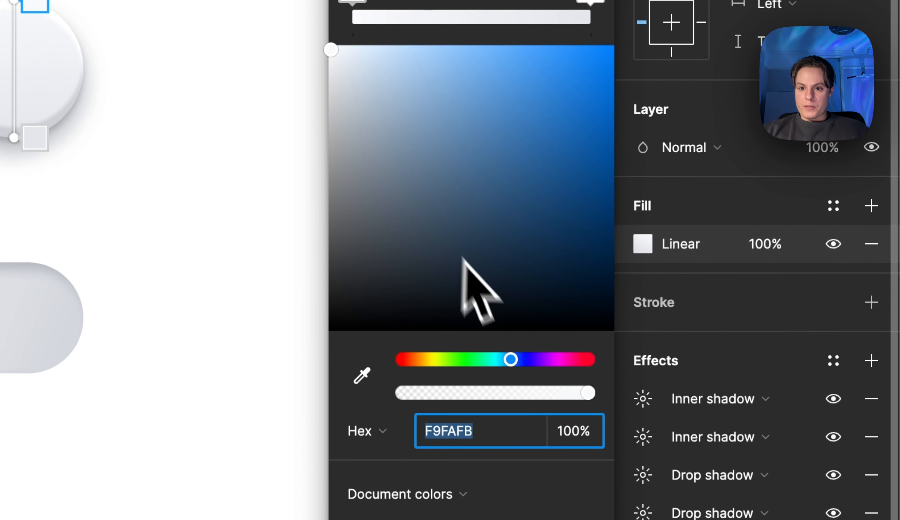
pyautogui.click(591, 1)
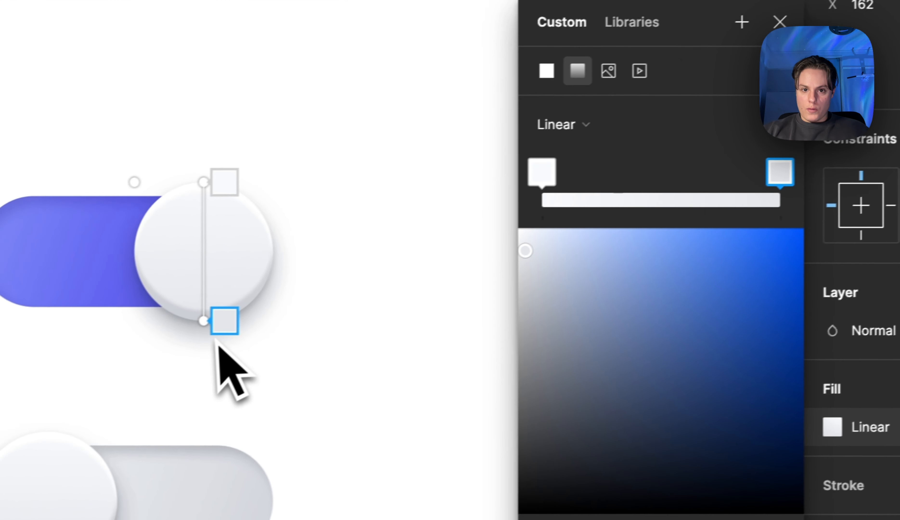
pyautogui.moveTo(536, 275); pyautogui.dragTo(507, 244)
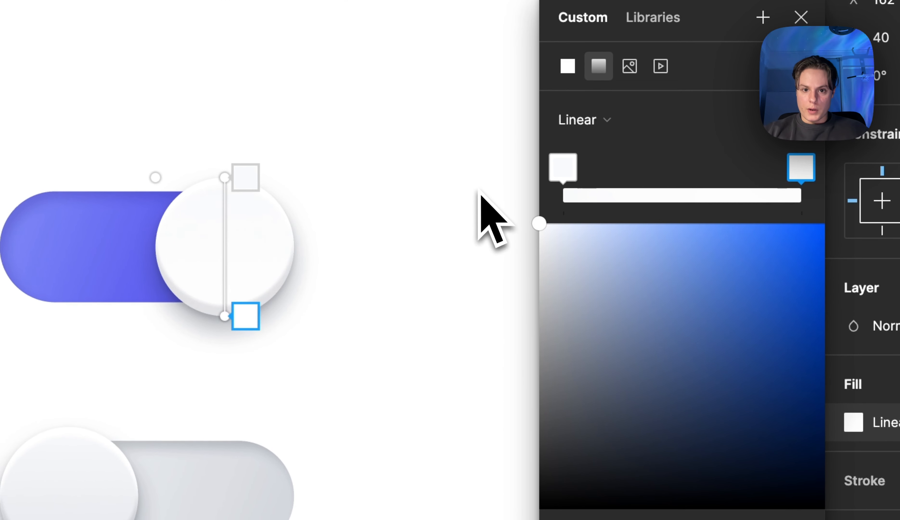
pyautogui.moveTo(480, 195); pyautogui.dragTo(550, 249)
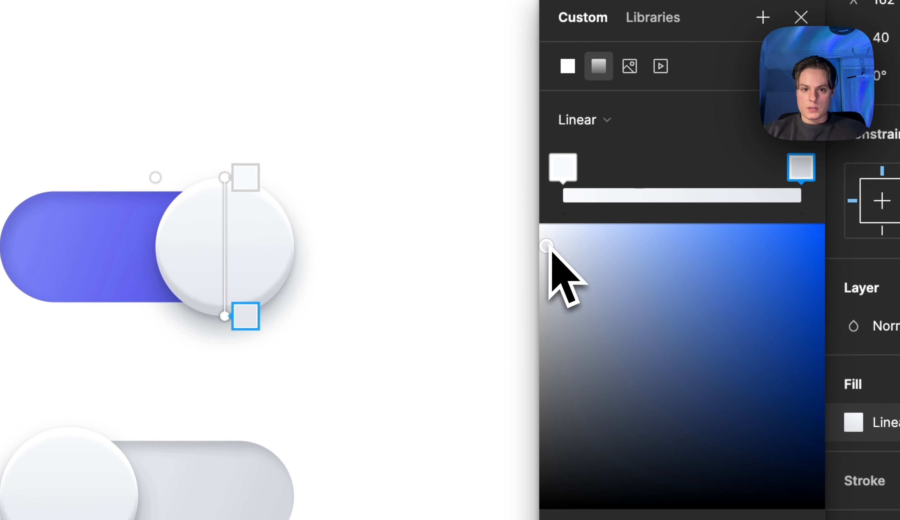
pyautogui.click(572, 176)
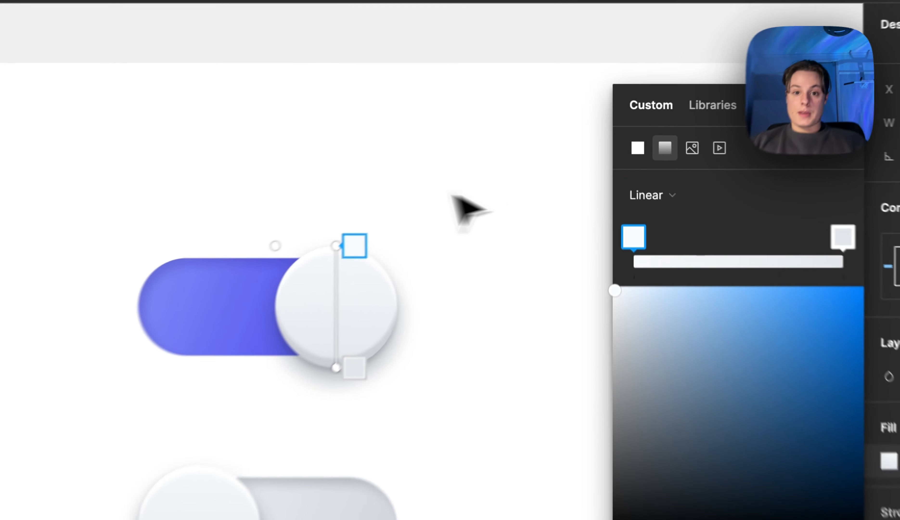
# Duplicate the purple toggle beside the original and give the copy's knob a solid FFFFFF fill without effects
pyautogui.click(492, 159)
pyautogui.click(494, 158)
pyautogui.keyDown('alt'); pyautogui.moveTo(227, 259); pyautogui.dragTo(547, 254); pyautogui.keyUp('alt')
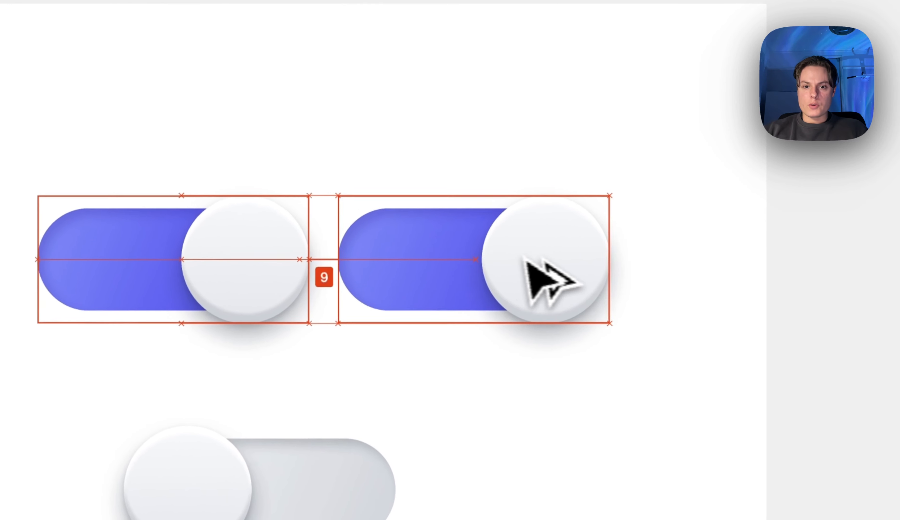
pyautogui.doubleClick(548, 255)
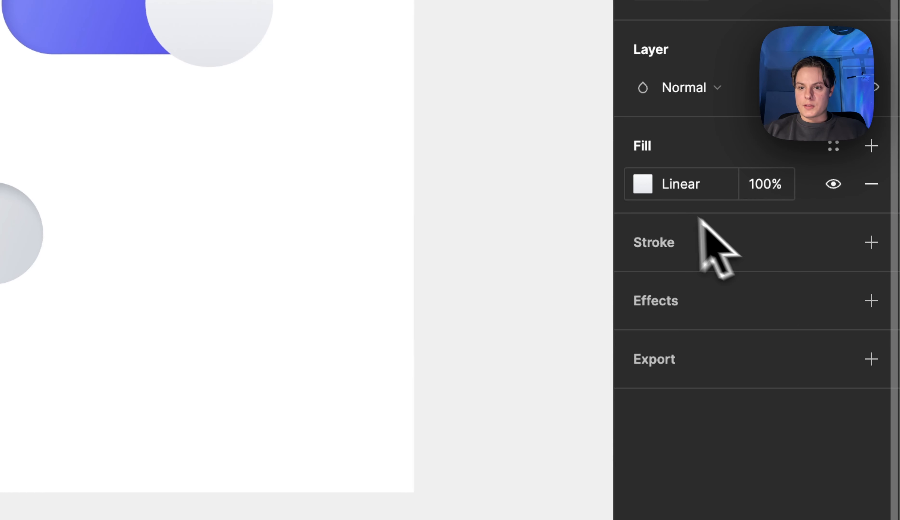
pyautogui.click(643, 184)
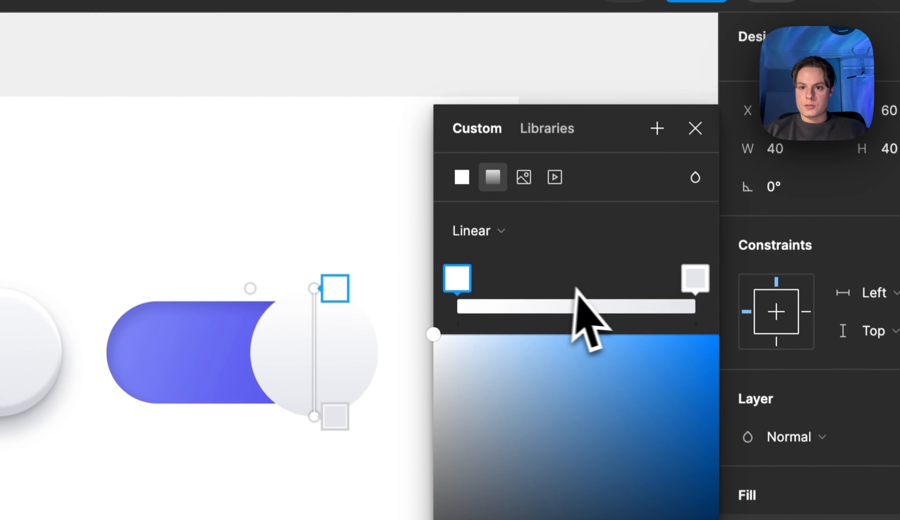
pyautogui.click(513, 236)
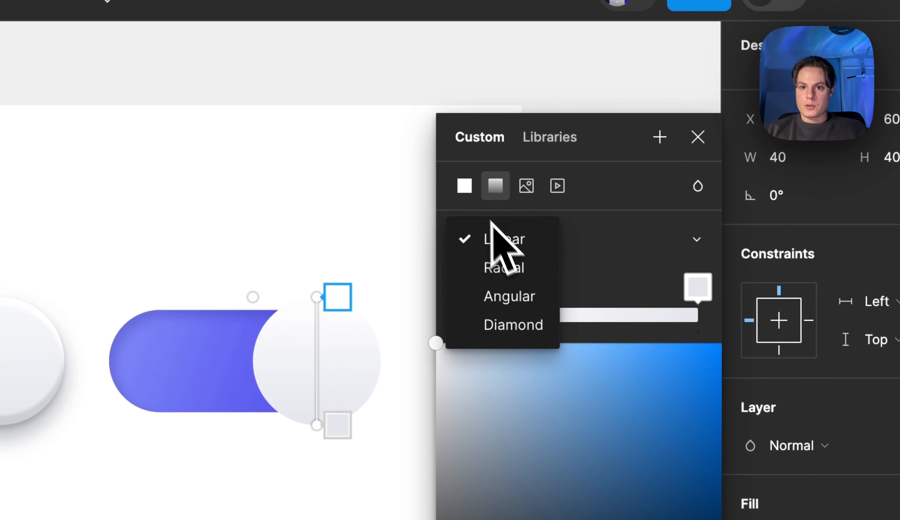
pyautogui.click(466, 184)
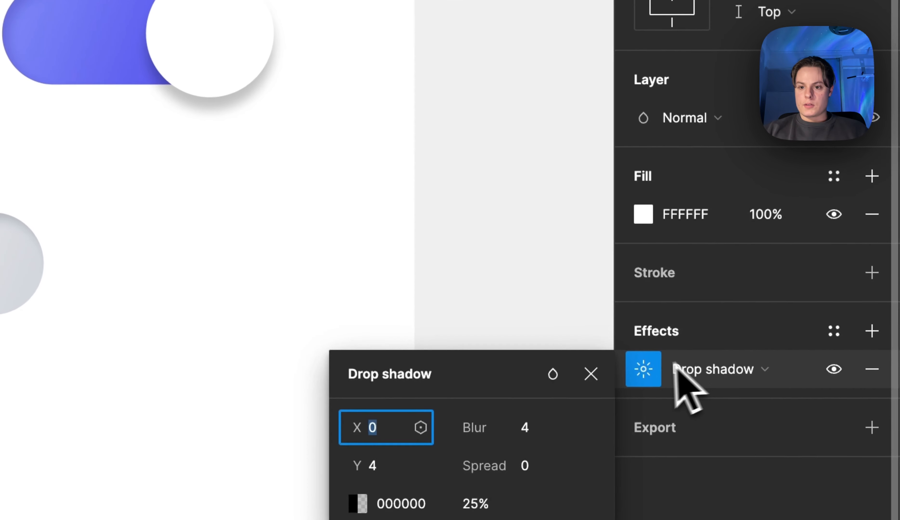
# Give the duplicated knob a drop shadow with Y 1 and blur 2
pyautogui.press('Tab')
pyautogui.write('1')
pyautogui.press('Tab')
pyautogui.write('2')
pyautogui.click(491, 445)
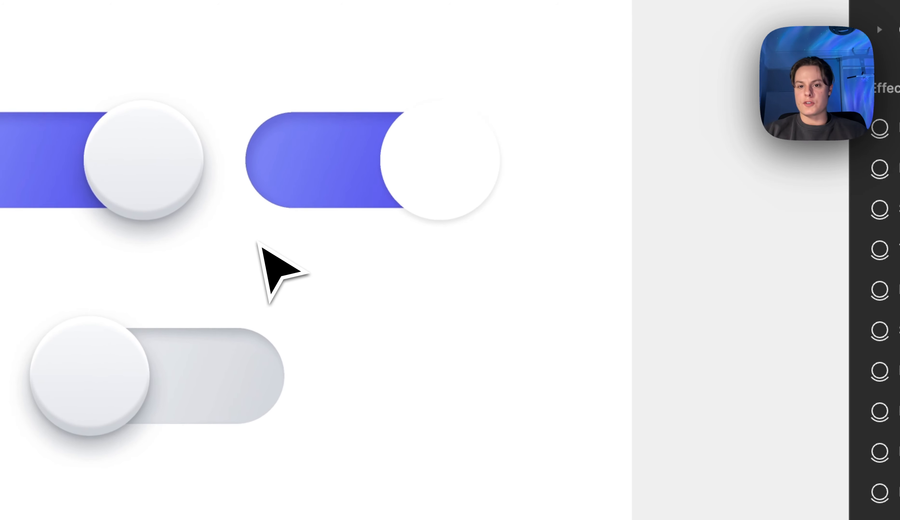
pyautogui.scroll(-2, 257, 242)
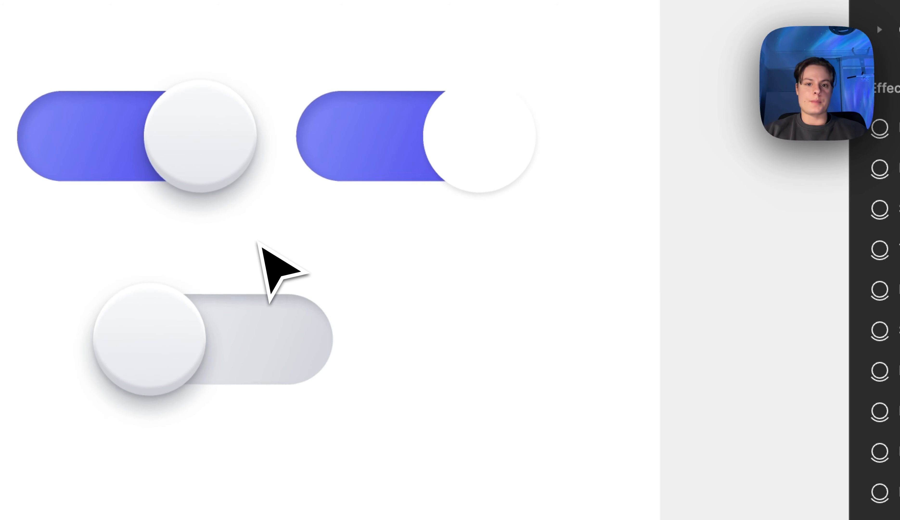
# Compare both purple toggles, remove the flat duplicate and place the original back above the grey toggle
pyautogui.scroll(2, 257, 242)
pyautogui.click(489, 219)
pyautogui.click(518, 264)
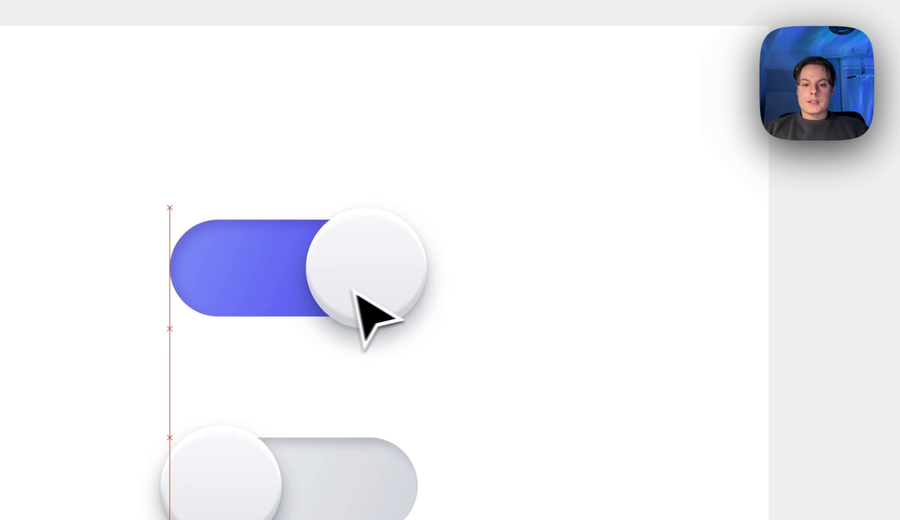
pyautogui.click(363, 294)
pyautogui.doubleClick(364, 264)
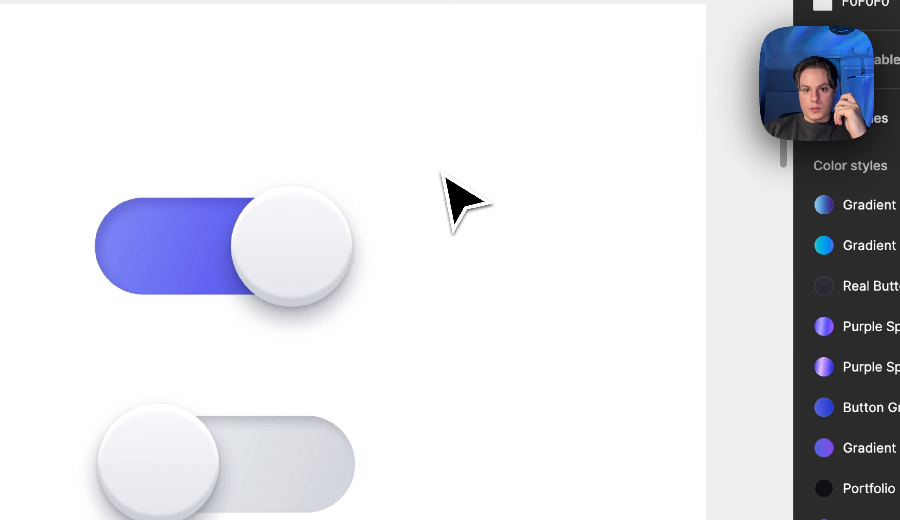
# Select the purple toggle's knob and compare it with its first inner shadow hidden and shown
pyautogui.click(270, 235)
pyautogui.doubleClick(233, 253)
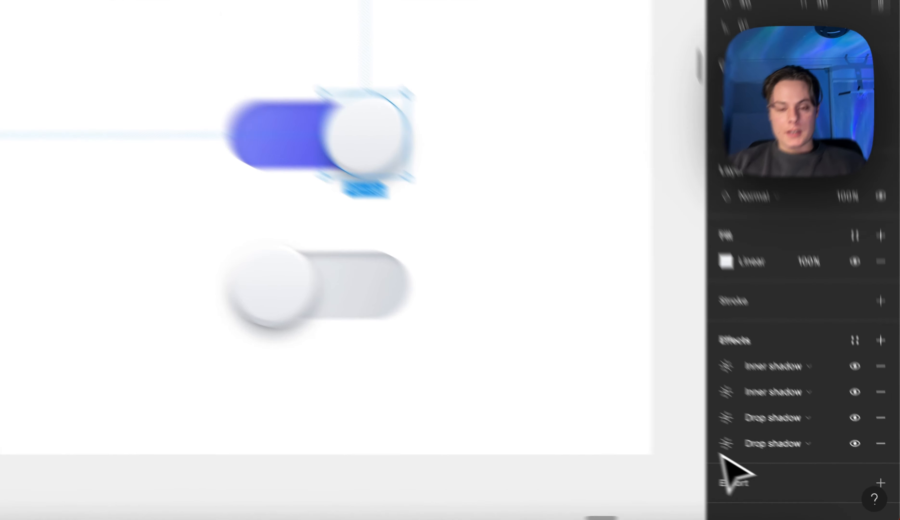
pyautogui.click(653, 315)
pyautogui.scroll(1, 607, 254)
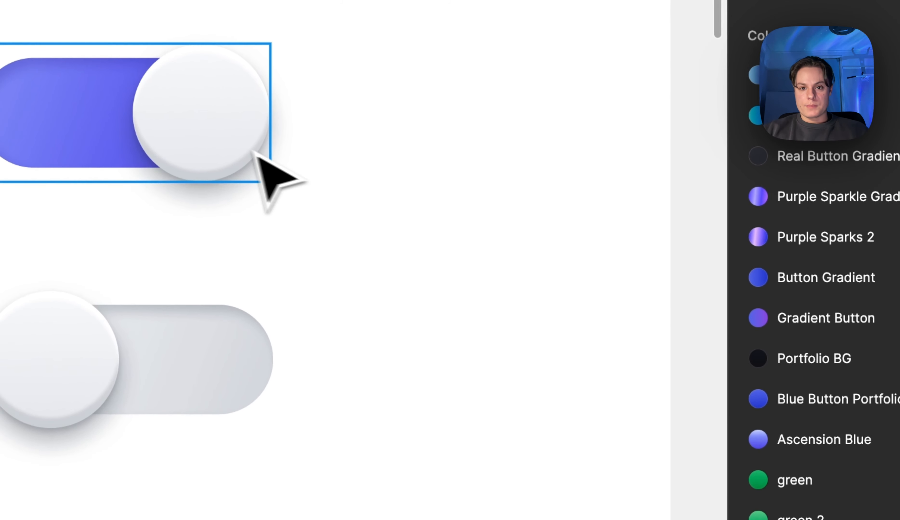
pyautogui.doubleClick(247, 153)
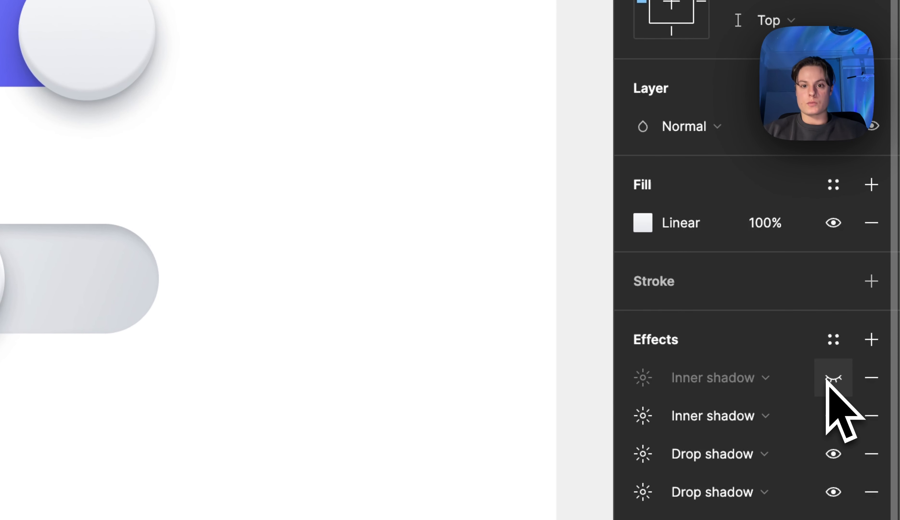
pyautogui.click(827, 380)
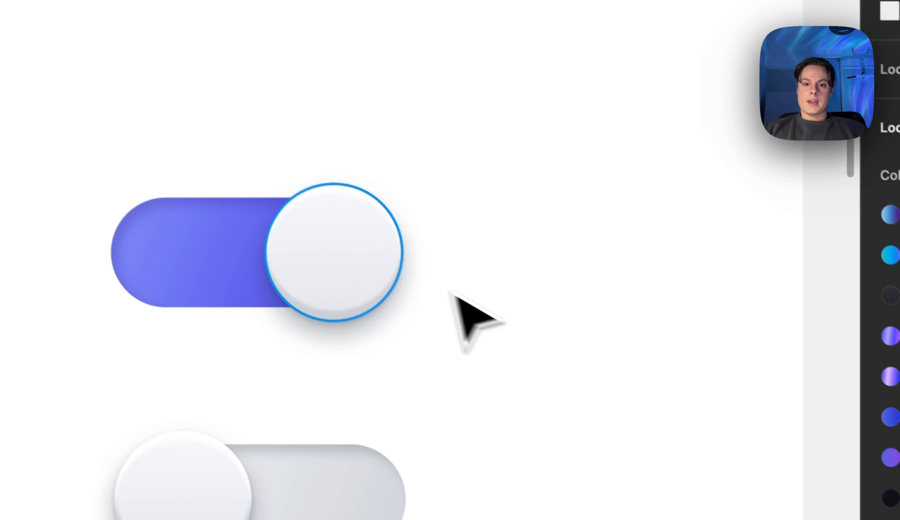
# Examine the knob's upper edge and the settings of its first inner shadow
pyautogui.scroll(2, 391, 246)
pyautogui.doubleClick(358, 218)
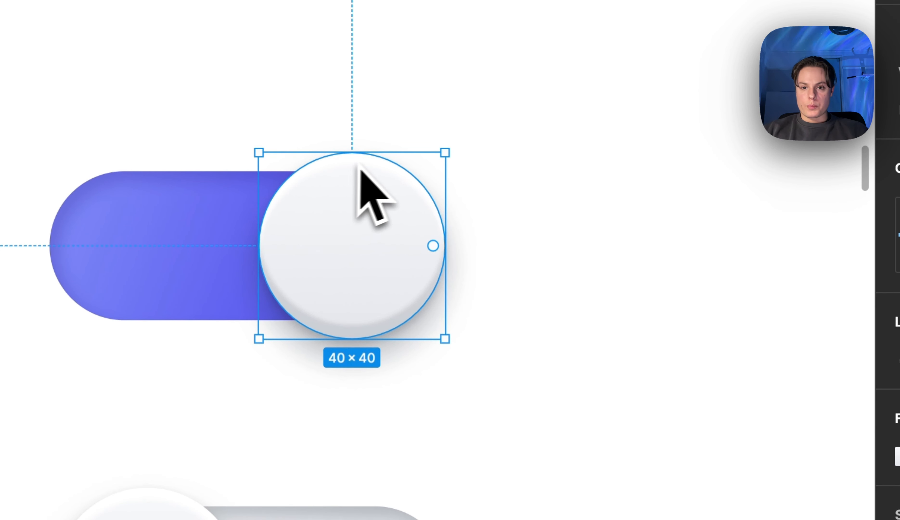
pyautogui.click(579, 224)
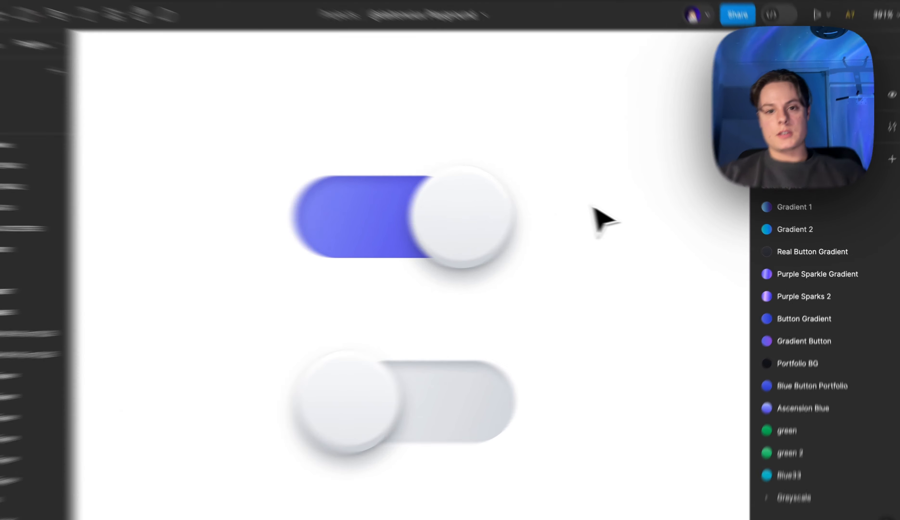
pyautogui.click(534, 218)
pyautogui.click(775, 407)
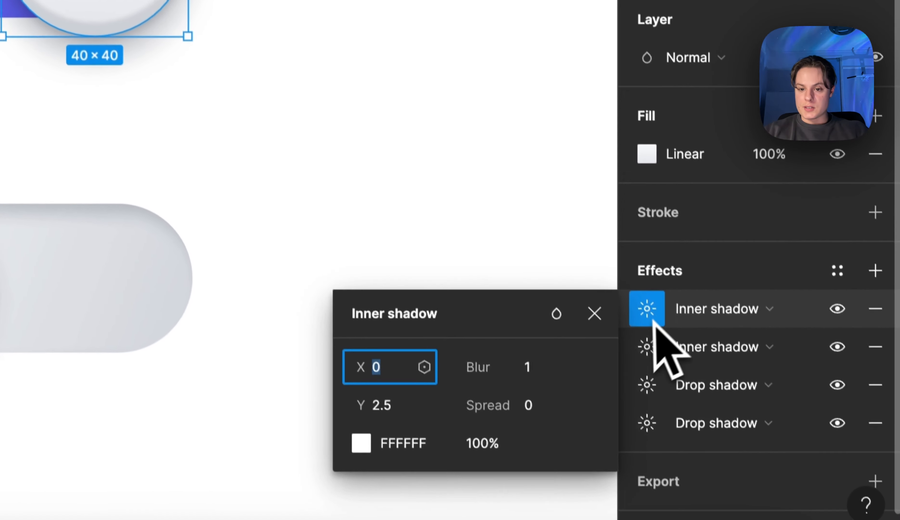
pyautogui.click(481, 330)
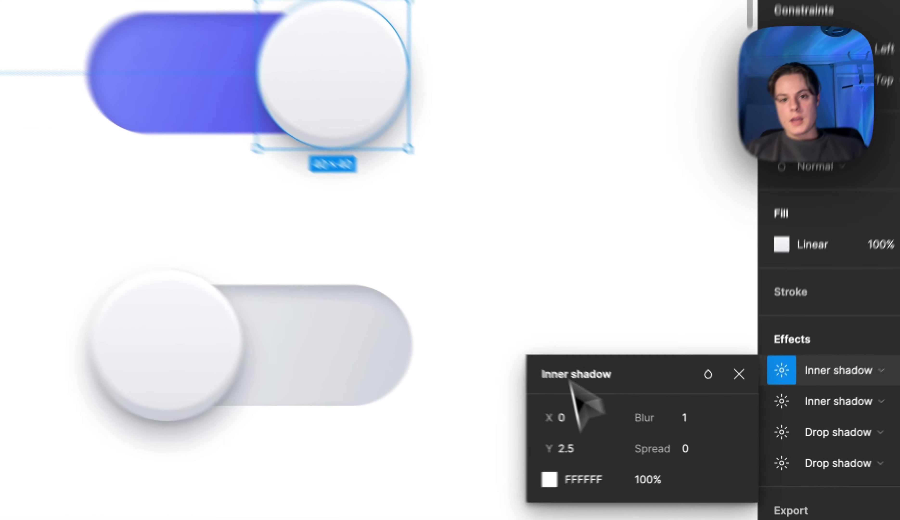
# Try a Y offset of 4 on the knob's first inner shadow and undo the change
pyautogui.click(767, 406)
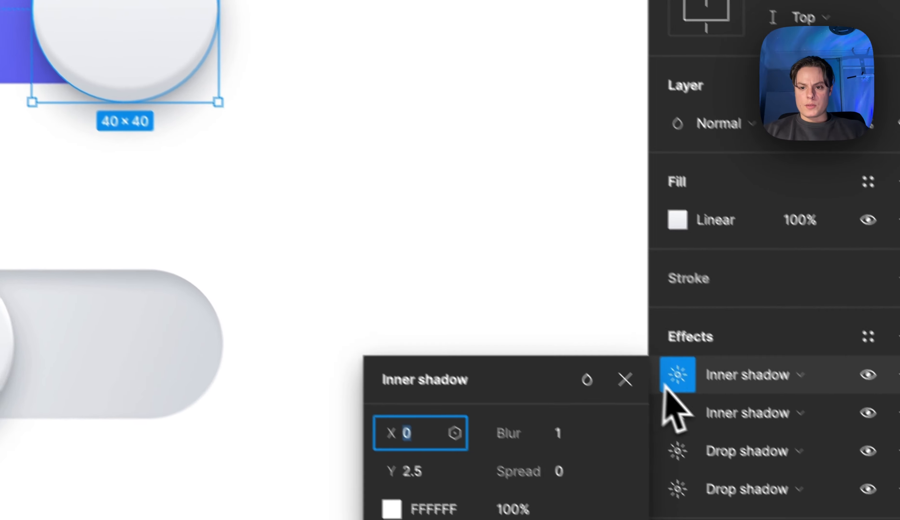
pyautogui.click(383, 443)
pyautogui.write('4')
pyautogui.click(383, 97)
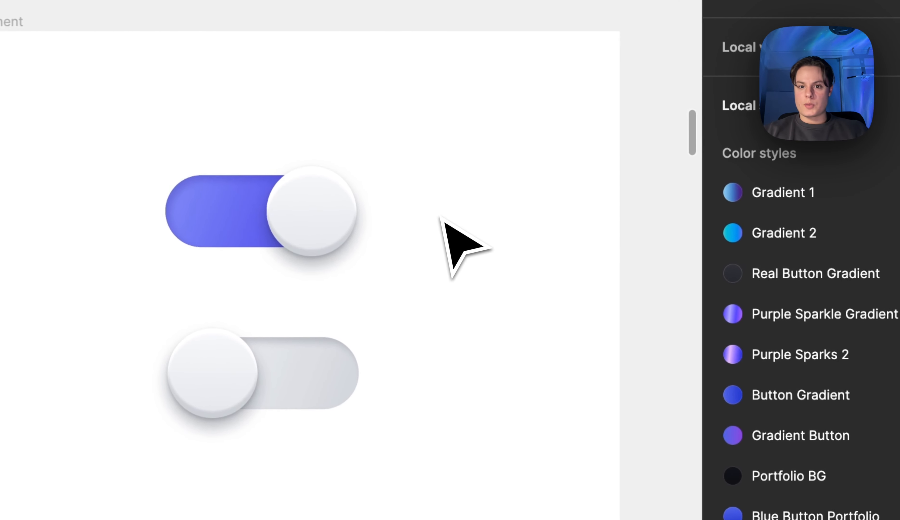
pyautogui.scroll(3, 416, 156)
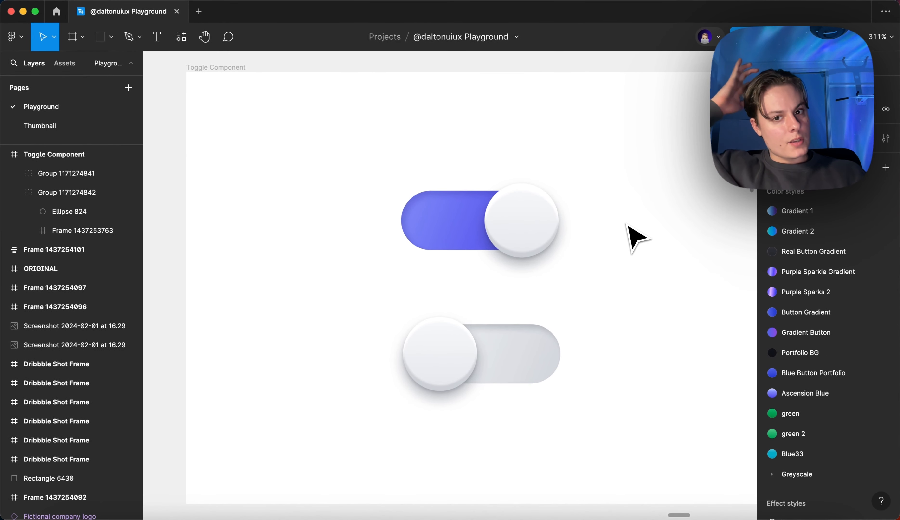
pyautogui.press('super+z')
pyautogui.click(628, 224)
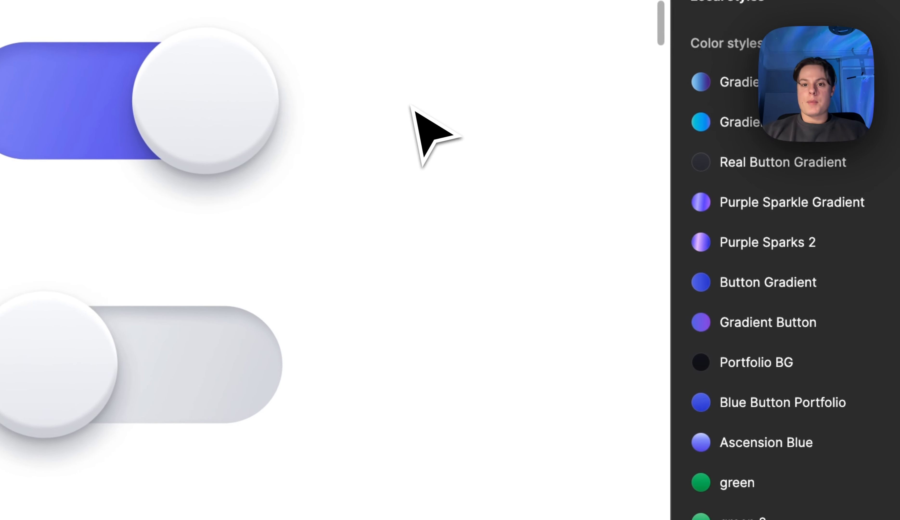
# Hide both drop shadows and the second inner shadow on the purple toggle's knob, keeping only the first inner shadow active
pyautogui.doubleClick(553, 218)
pyautogui.click(688, 433)
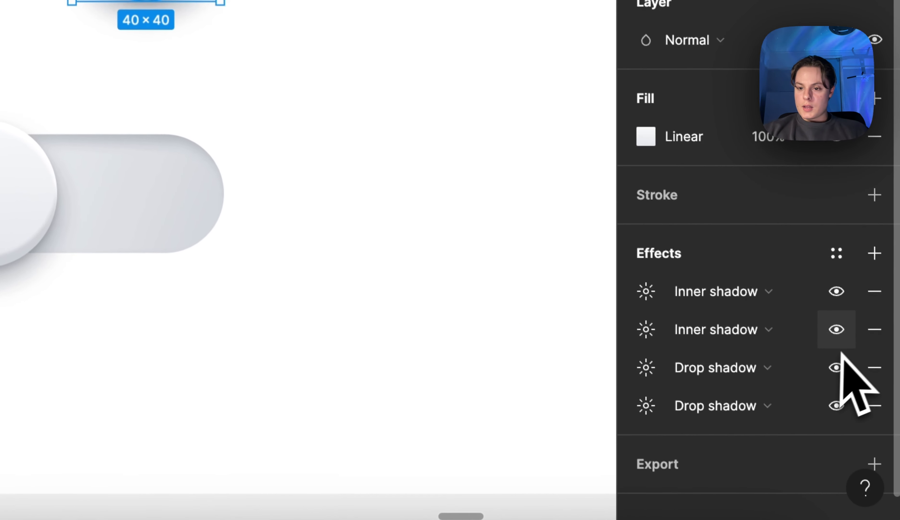
pyautogui.click(836, 365)
pyautogui.click(838, 396)
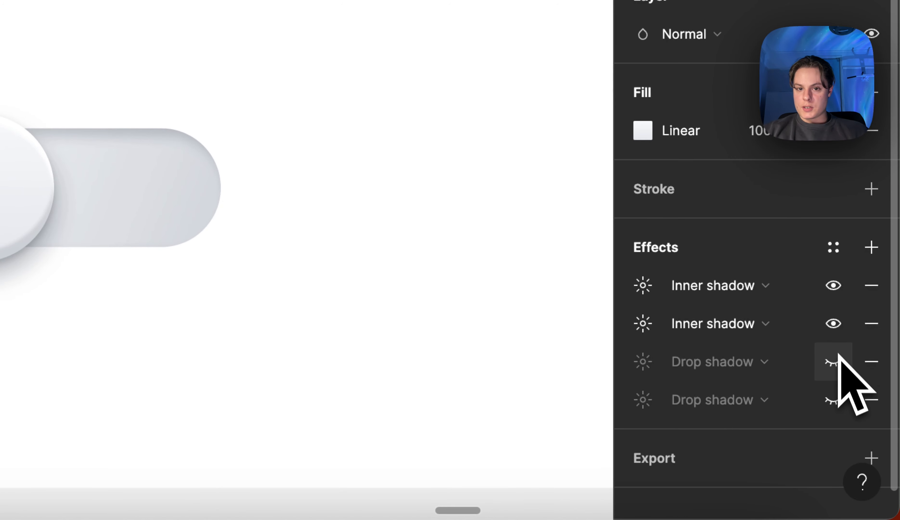
pyautogui.click(840, 340)
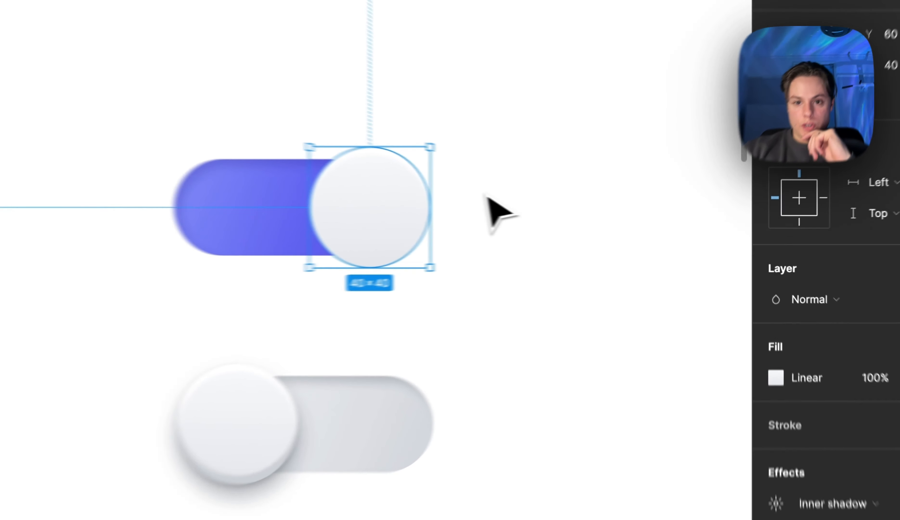
pyautogui.click(595, 225)
pyautogui.click(529, 226)
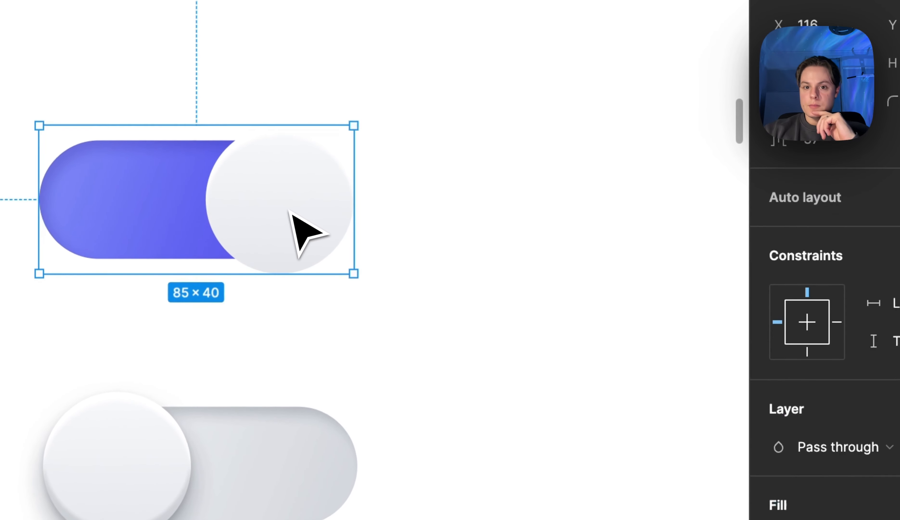
pyautogui.click(631, 218)
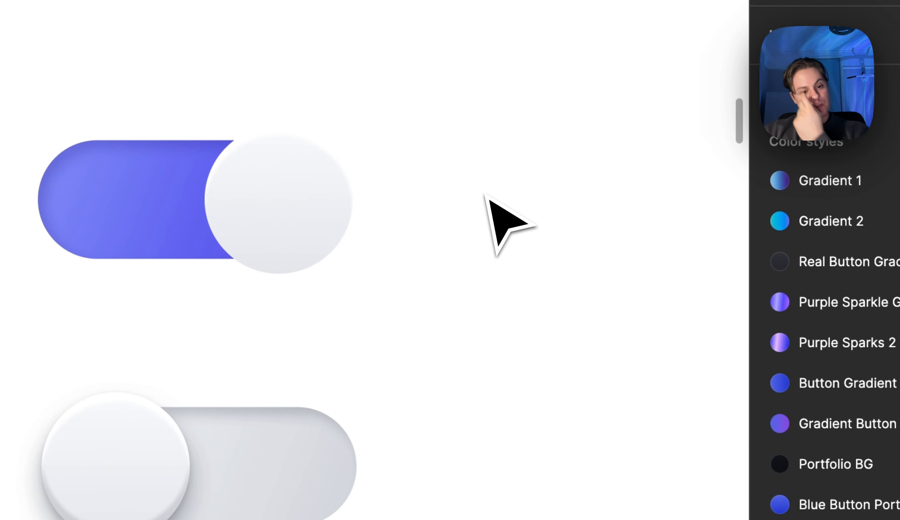
# Turn the second inner shadow of the purple toggle's knob back on and view the knob deselected
pyautogui.click(328, 210)
pyautogui.click(314, 209)
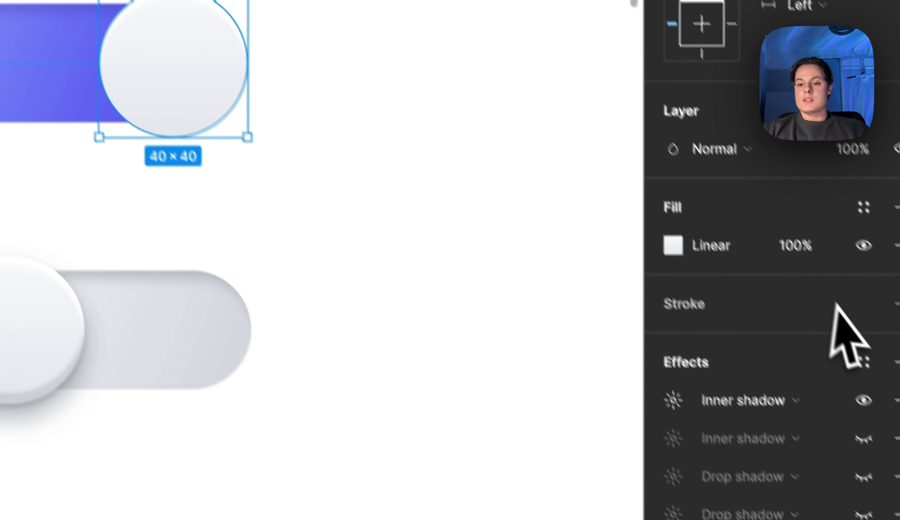
pyautogui.click(836, 403)
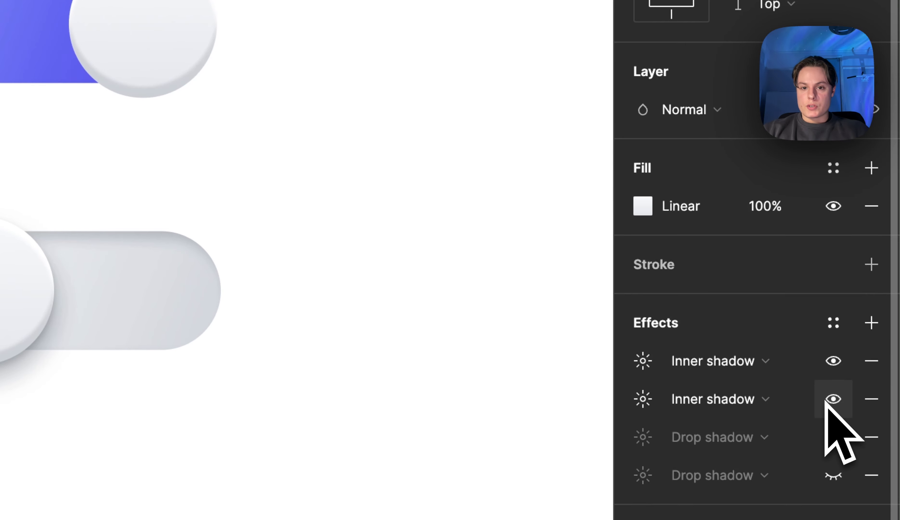
pyautogui.click(461, 126)
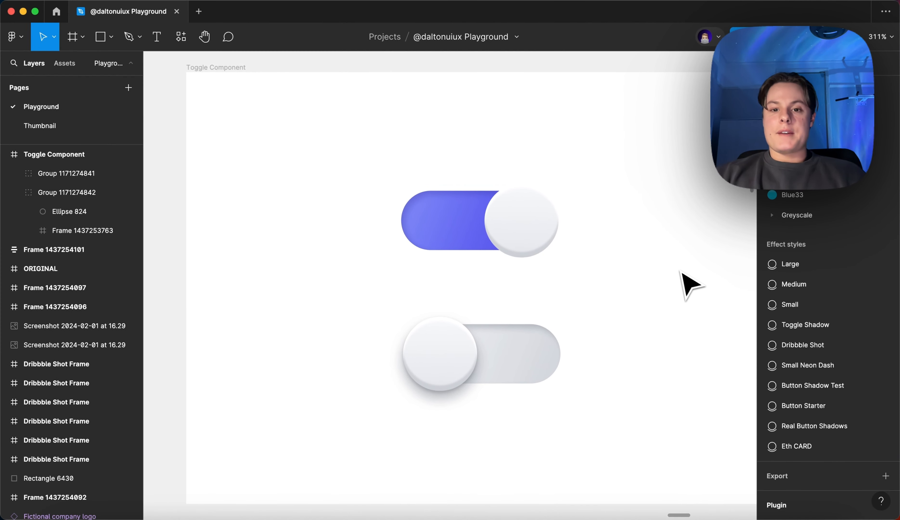
pyautogui.scroll(-3, 659, 215)
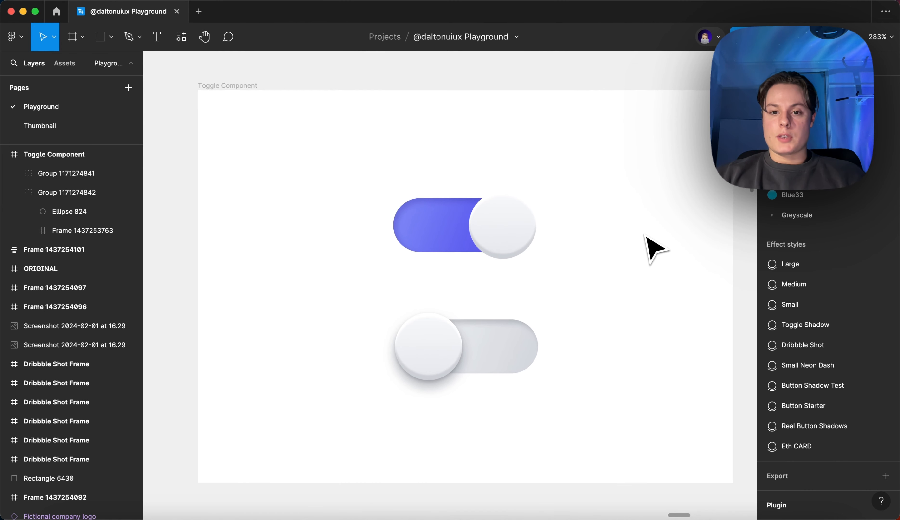
pyautogui.scroll(1, 639, 236)
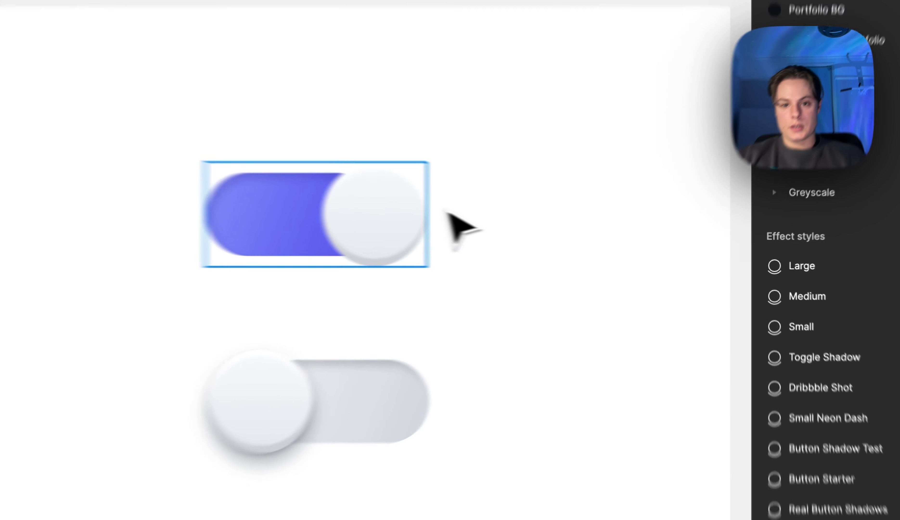
# Examine the settings of the knob's second inner shadow and the shading along the knob's lower edge
pyautogui.doubleClick(528, 250)
pyautogui.click(771, 408)
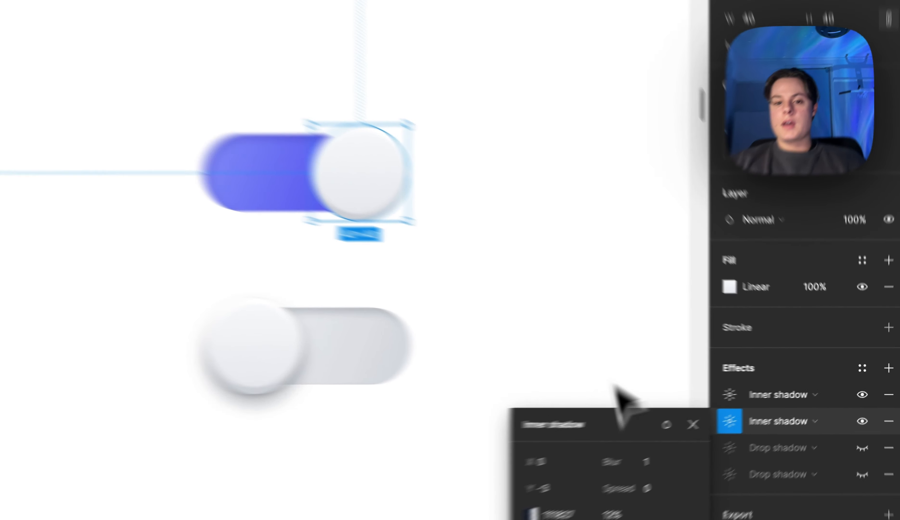
pyautogui.click(643, 329)
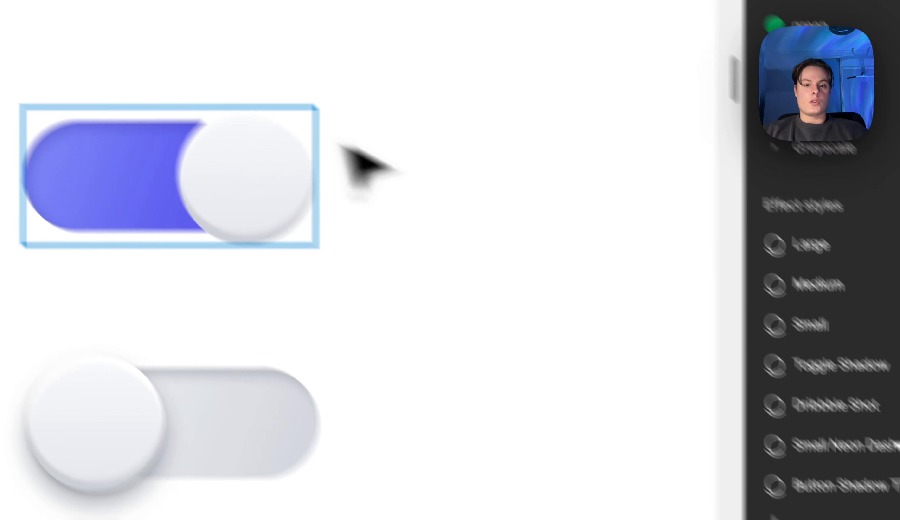
pyautogui.click(521, 219)
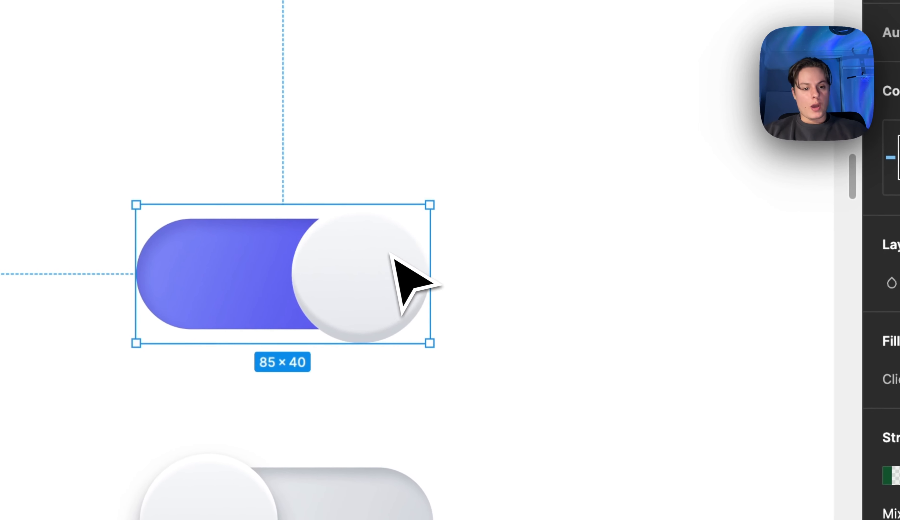
pyautogui.click(525, 249)
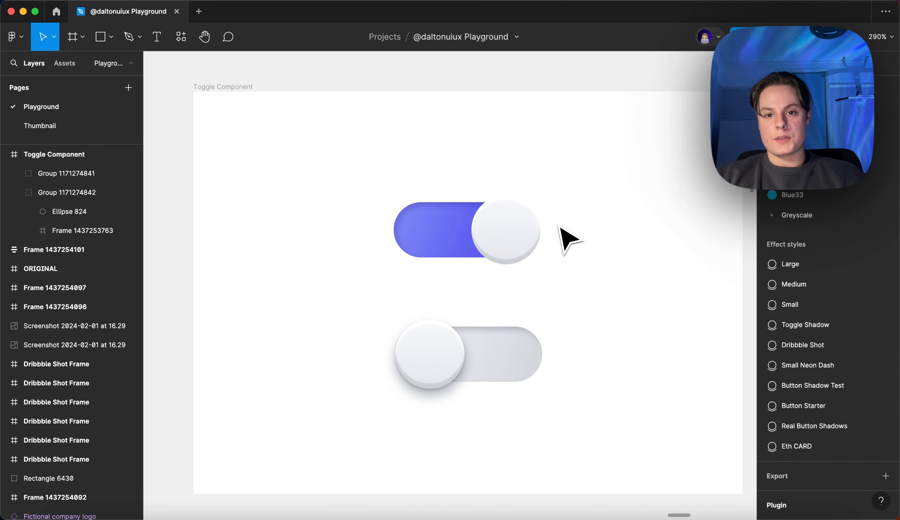
pyautogui.doubleClick(503, 218)
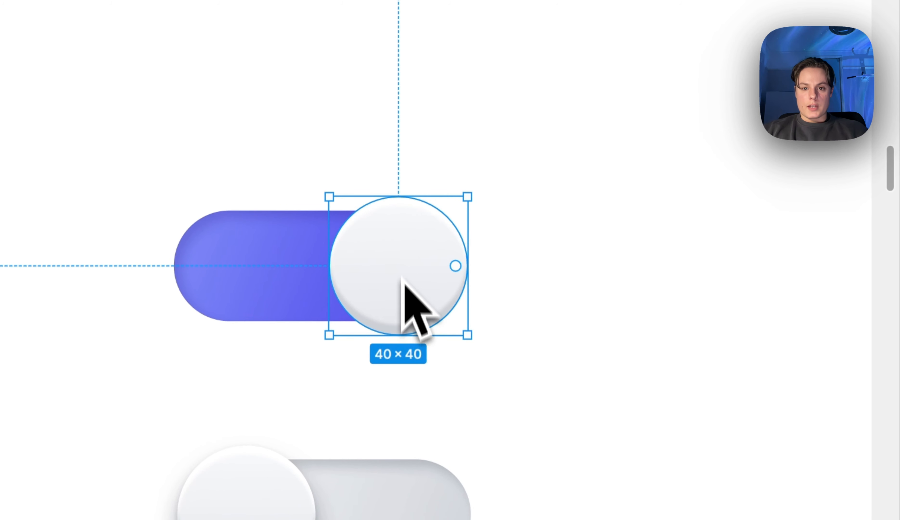
pyautogui.click(573, 247)
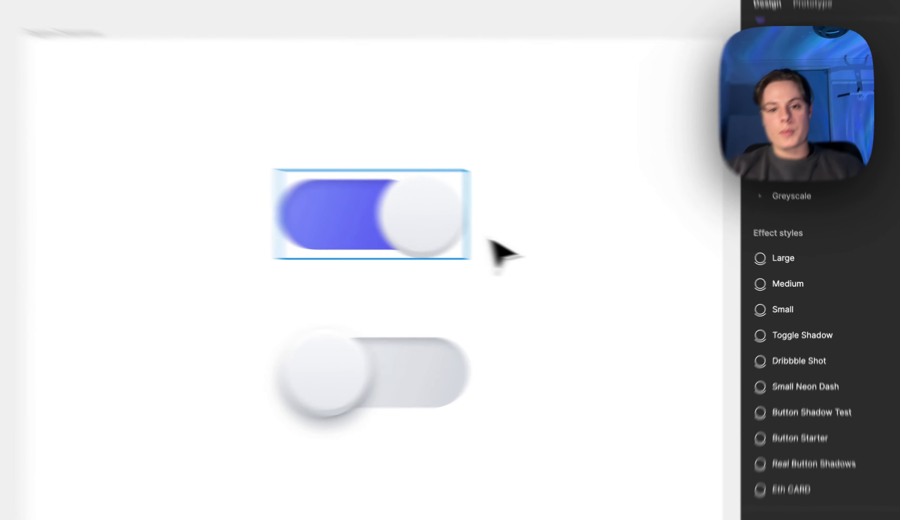
# Make the first drop shadow of the purple toggle's knob visible again
pyautogui.click(449, 232)
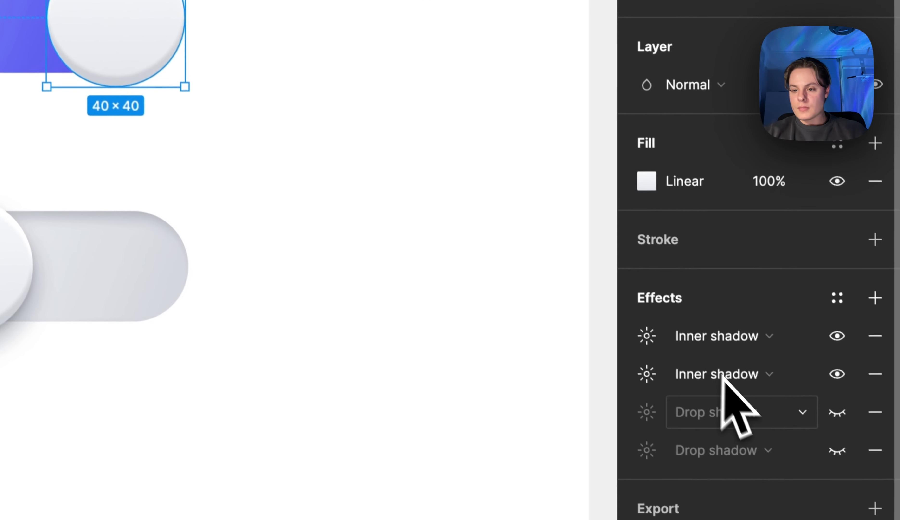
pyautogui.click(830, 403)
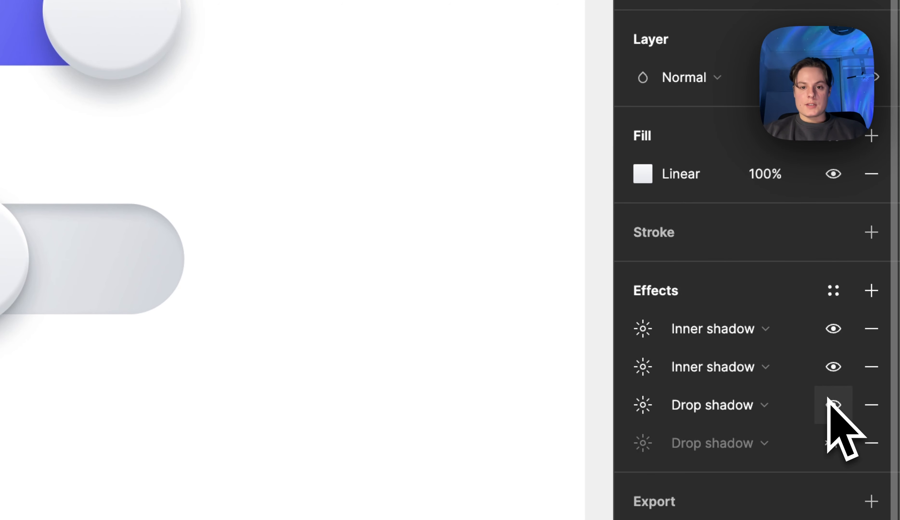
pyautogui.click(449, 137)
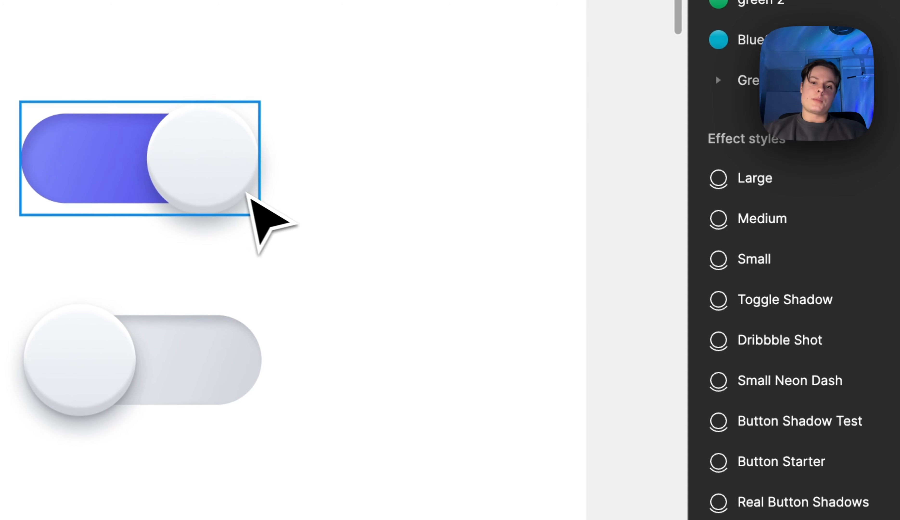
# Inspect the settings of the knob's first drop shadow and compare the purple toggle with the grey one
pyautogui.click(249, 194)
pyautogui.click(717, 504)
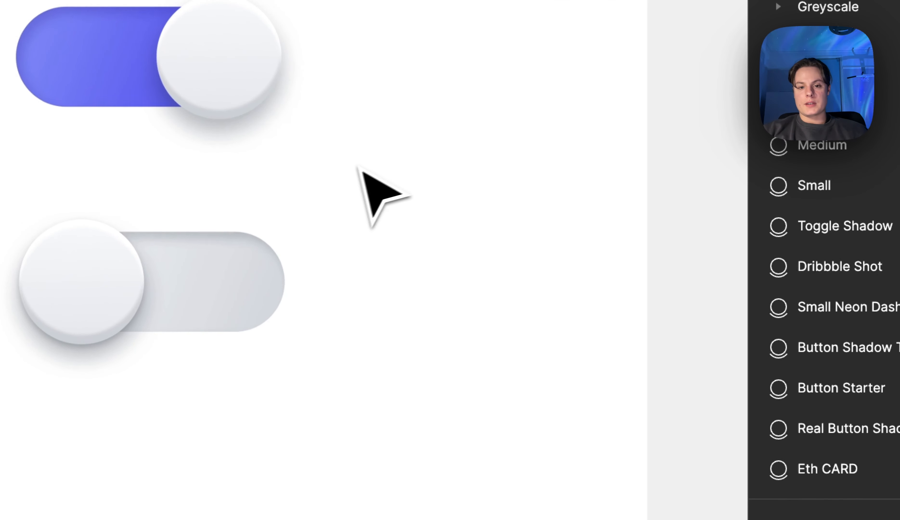
pyautogui.click(236, 89)
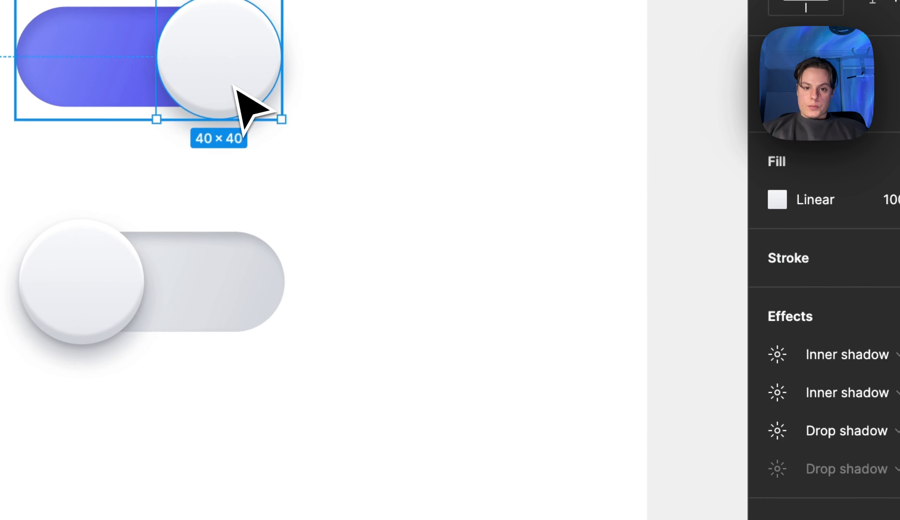
pyautogui.click(776, 430)
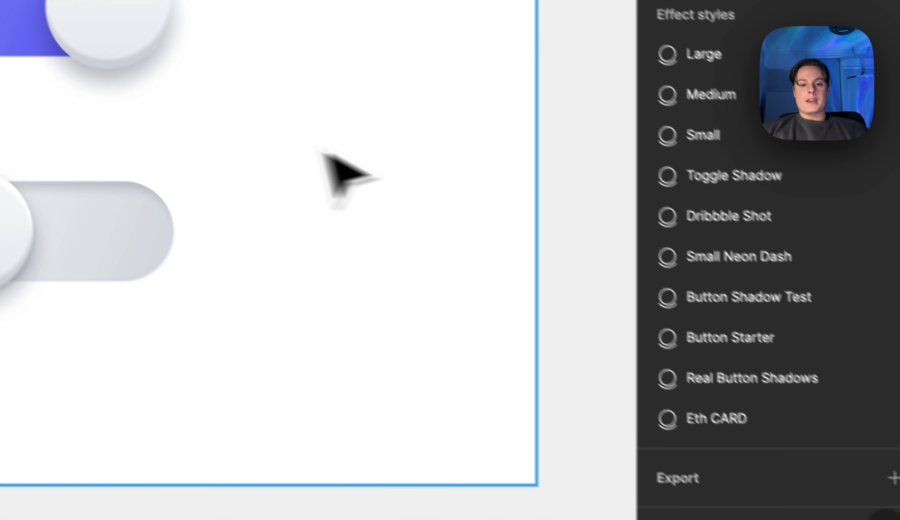
pyautogui.scroll(-2, 287, 223)
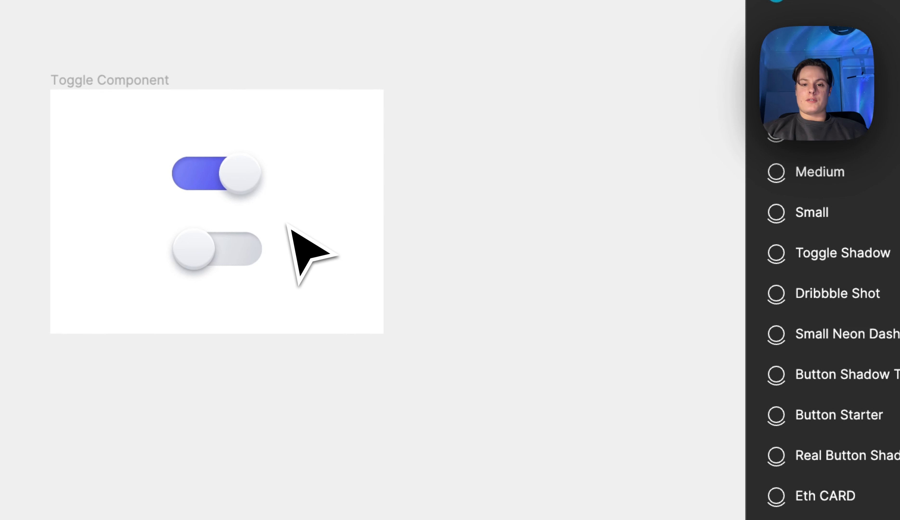
pyautogui.scroll(5, 286, 223)
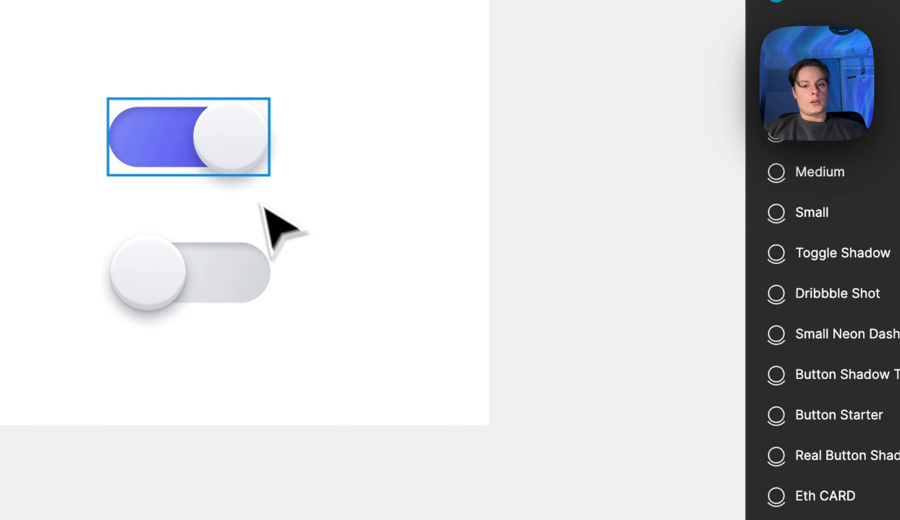
# Try an opacity of 24% on the knob's first drop shadow and set it back to 32%
pyautogui.click(232, 143)
pyautogui.click(663, 353)
pyautogui.click(479, 470)
pyautogui.write('24')
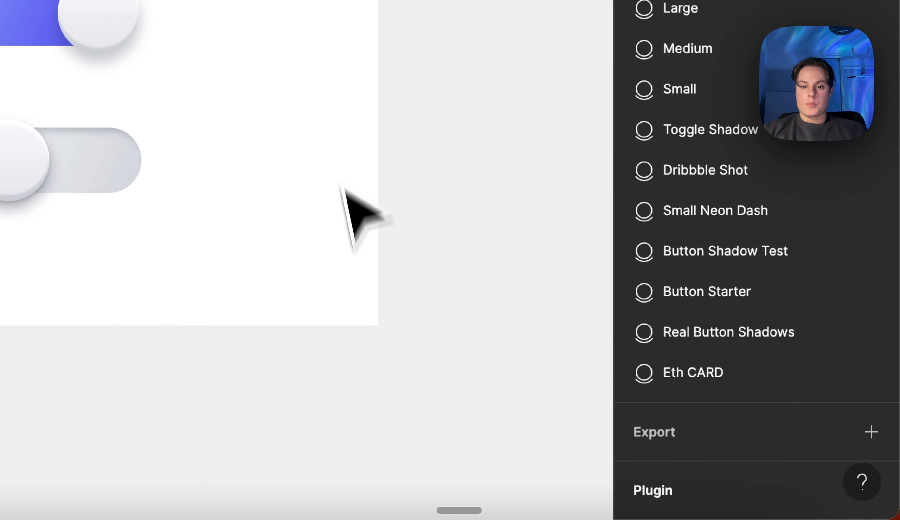
pyautogui.scroll(-2, 341, 145)
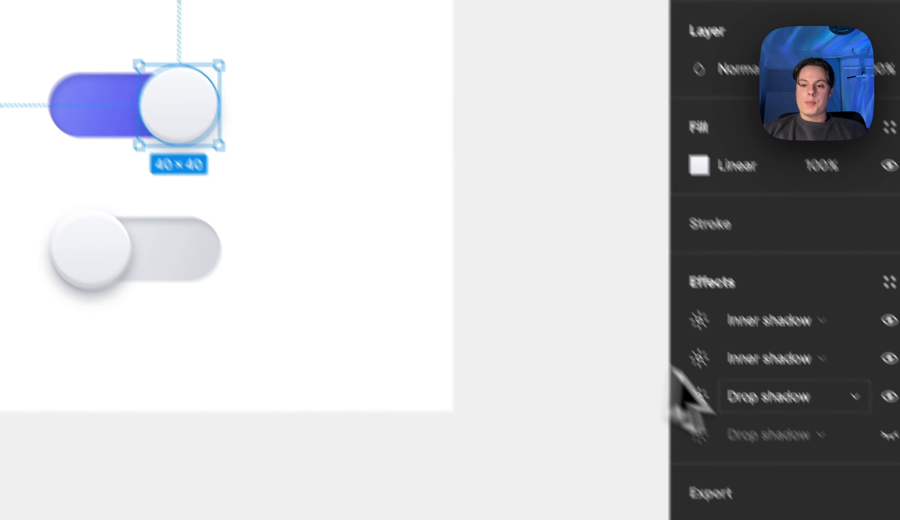
pyautogui.click(696, 396)
pyautogui.click(483, 470)
pyautogui.write('32')
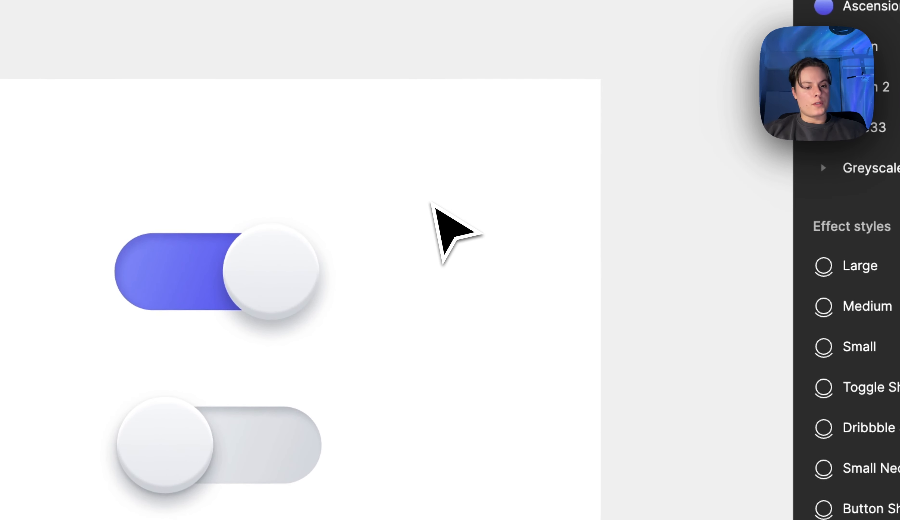
# Make the second drop shadow of the purple toggle's knob visible again and view the knob deselected
pyautogui.scroll(1, 578, 235)
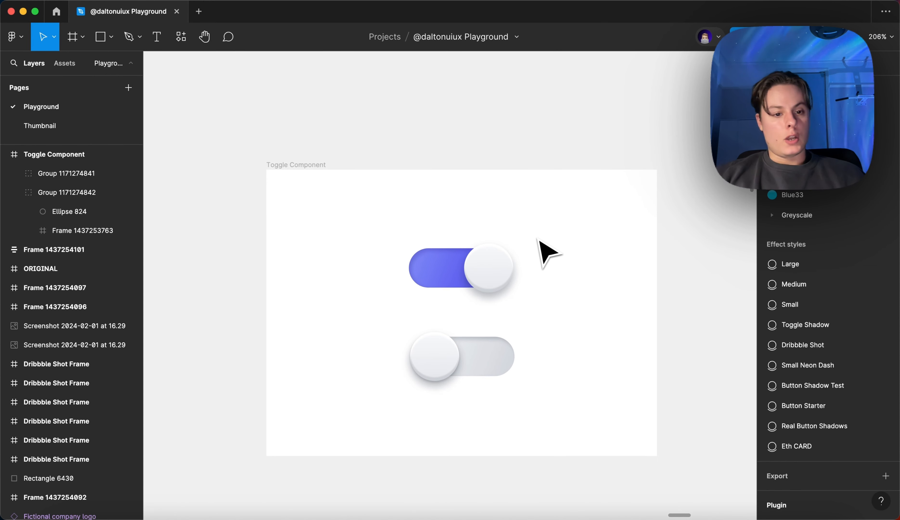
pyautogui.keyDown('ctrl'); pyautogui.scroll(-3, 546, 252); pyautogui.keyUp('ctrl')
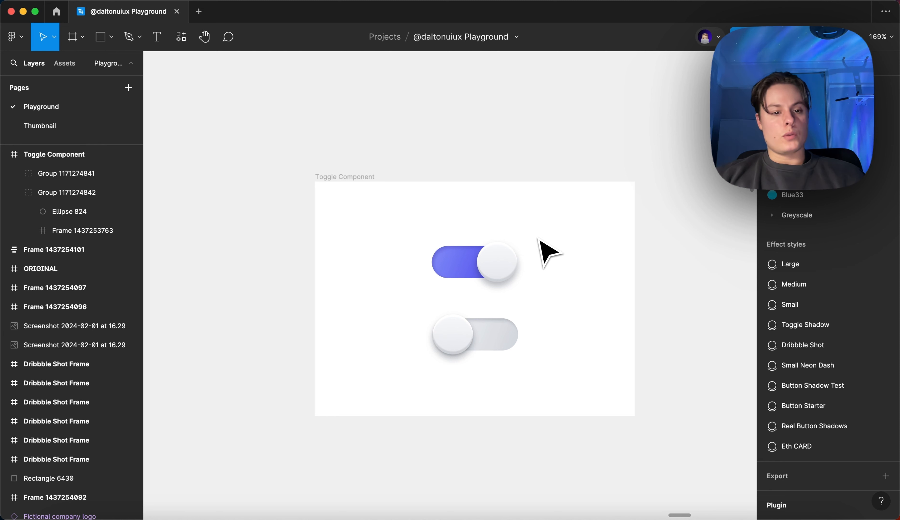
pyautogui.scroll(5, 500, 256)
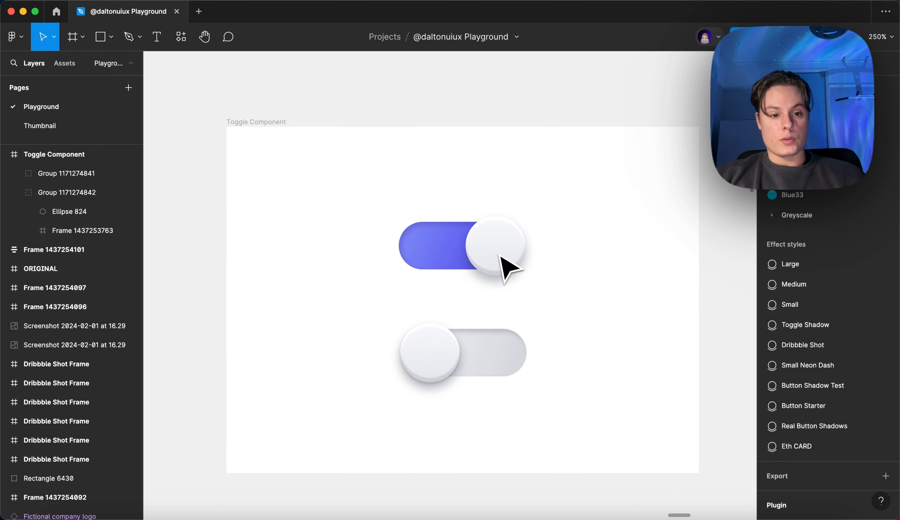
pyautogui.scroll(1, 499, 254)
pyautogui.hscroll(1, 499, 254)
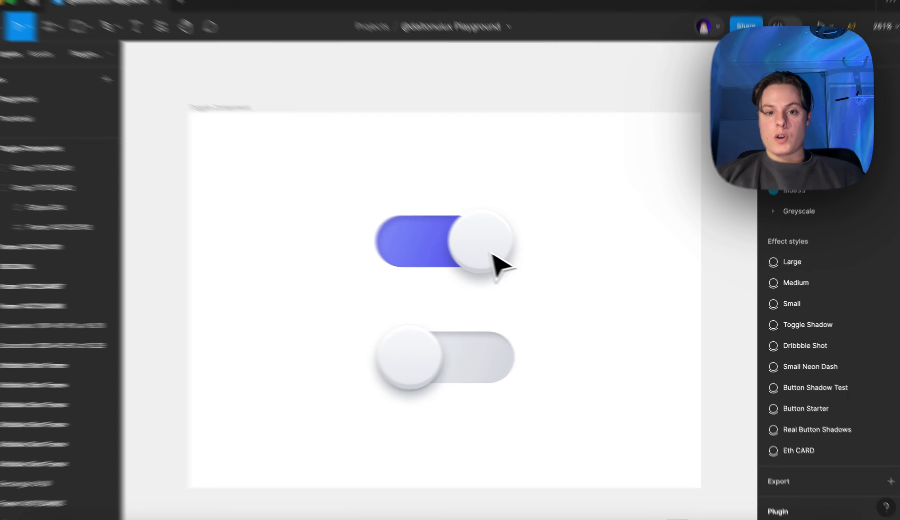
pyautogui.click(492, 253)
pyautogui.click(871, 449)
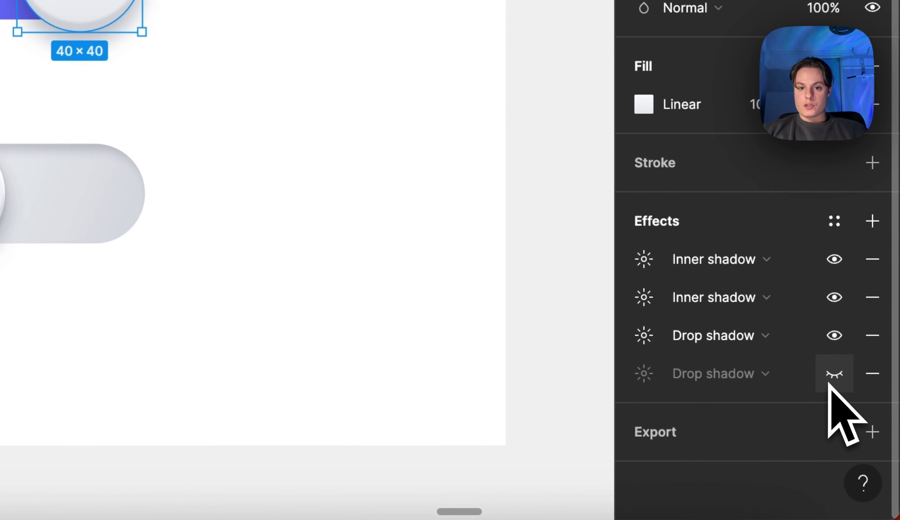
pyautogui.click(829, 384)
pyautogui.click(484, 212)
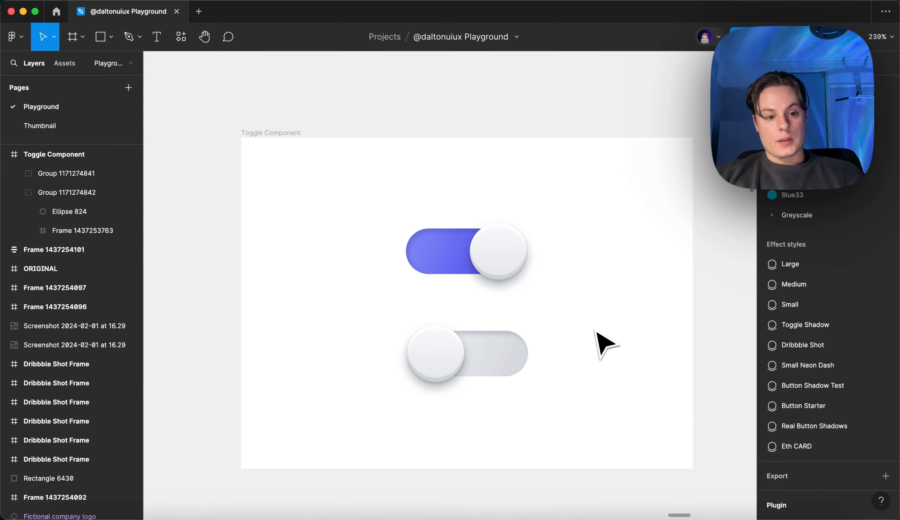
# Select the purple toggle's knob and hide its second drop shadow
pyautogui.click(521, 272)
pyautogui.click(523, 272)
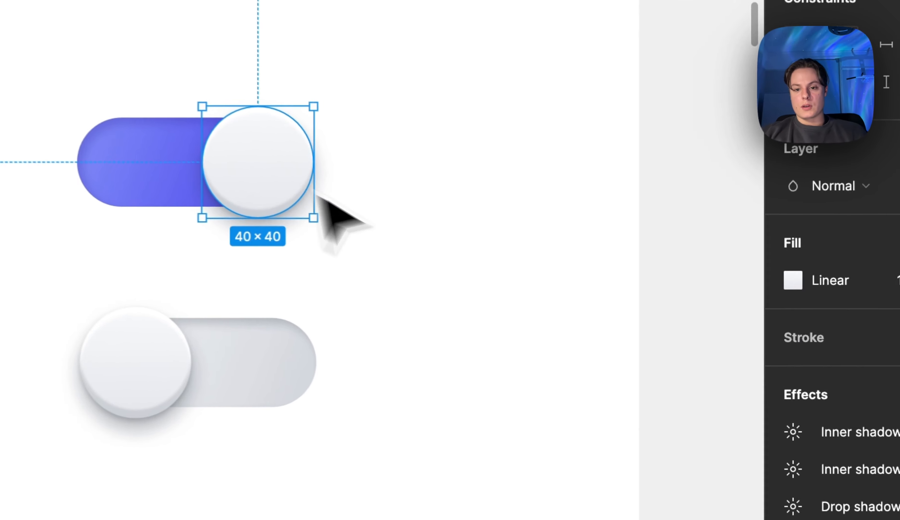
pyautogui.click(838, 400)
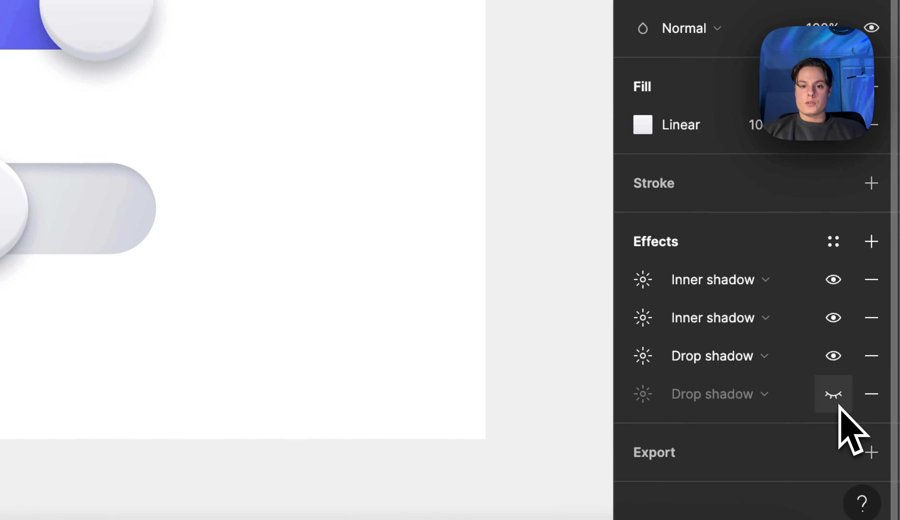
# Compare the purple toggle's knob with and without its second drop shadow, leave the shadow visible and deselect the knob
pyautogui.click(836, 397)
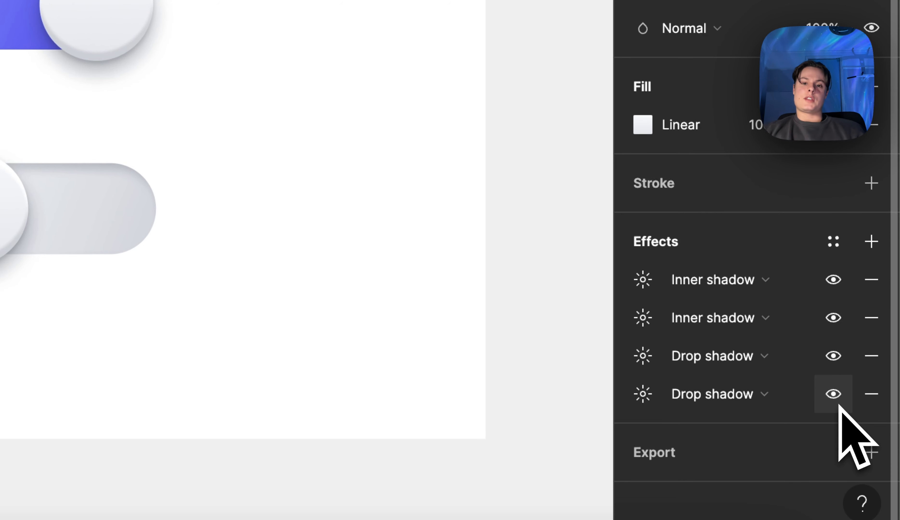
pyautogui.click(840, 407)
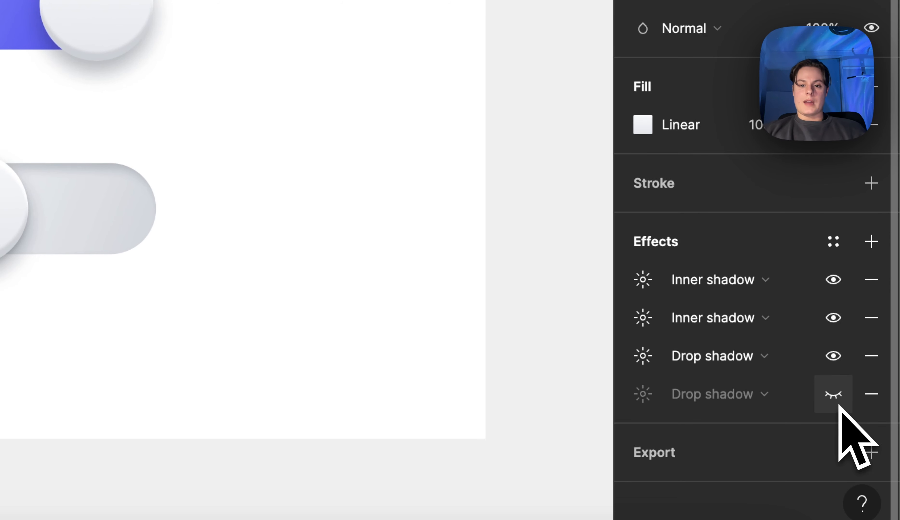
pyautogui.click(839, 407)
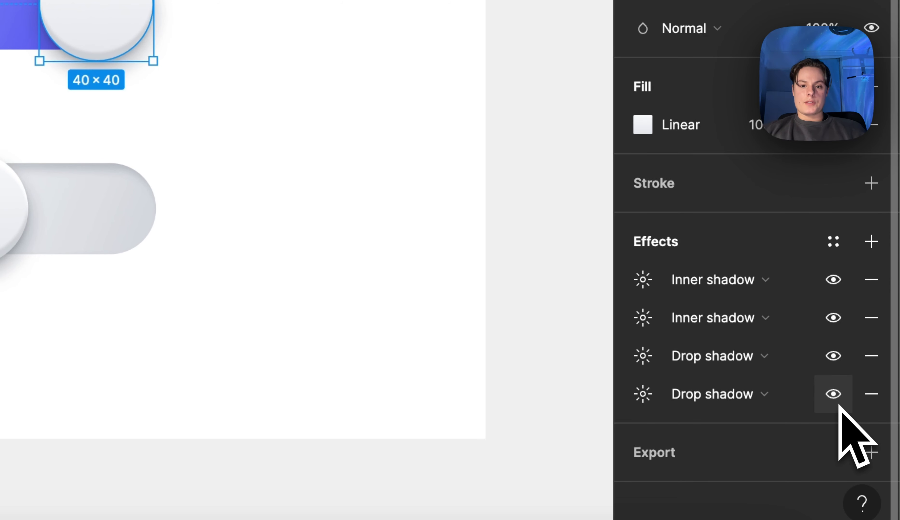
pyautogui.click(840, 407)
pyautogui.click(840, 407)
pyautogui.click(840, 407)
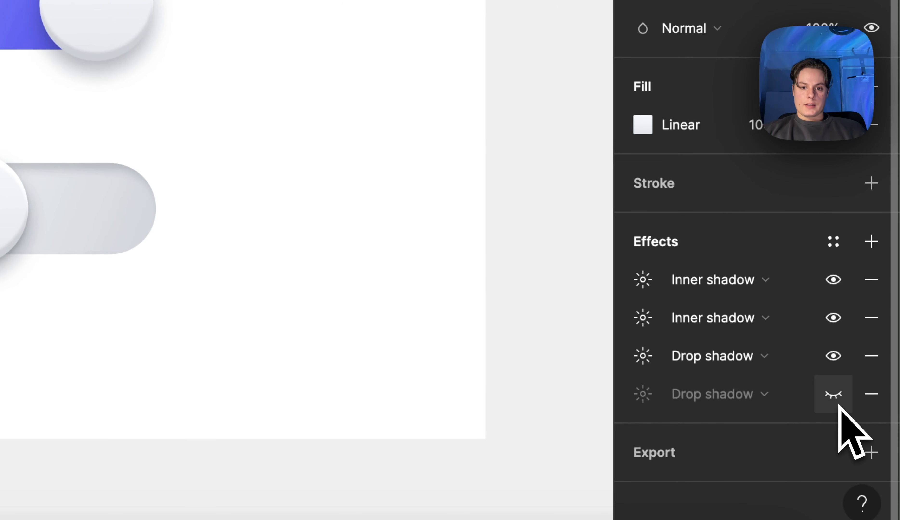
pyautogui.click(840, 407)
pyautogui.click(579, 123)
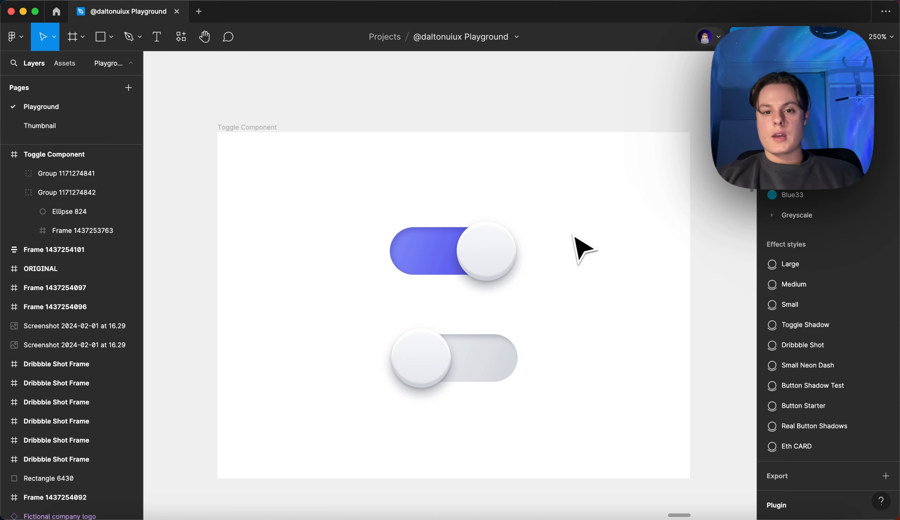
# Select the purple toggle's knob inside its group, review its fill and shadow effects, and deselect it
pyautogui.scroll(2, 564, 279)
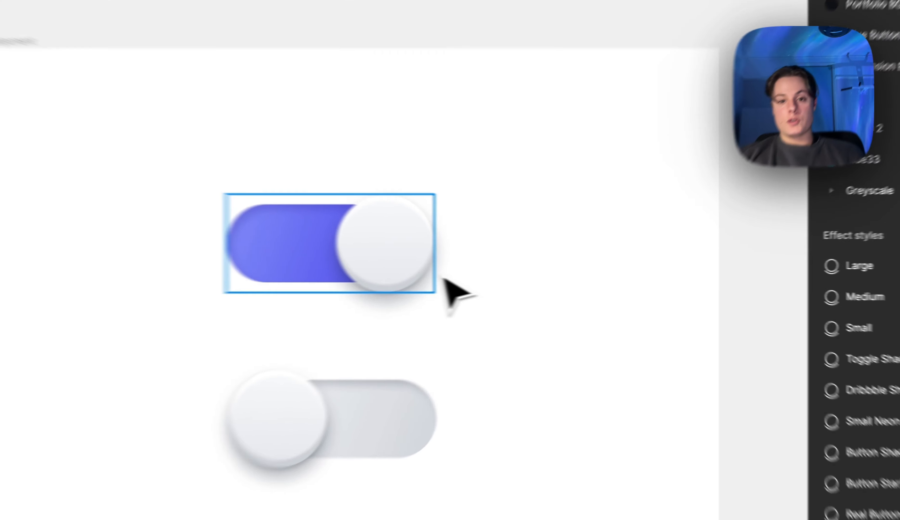
pyautogui.doubleClick(497, 266)
pyautogui.click(566, 269)
pyautogui.click(341, 257)
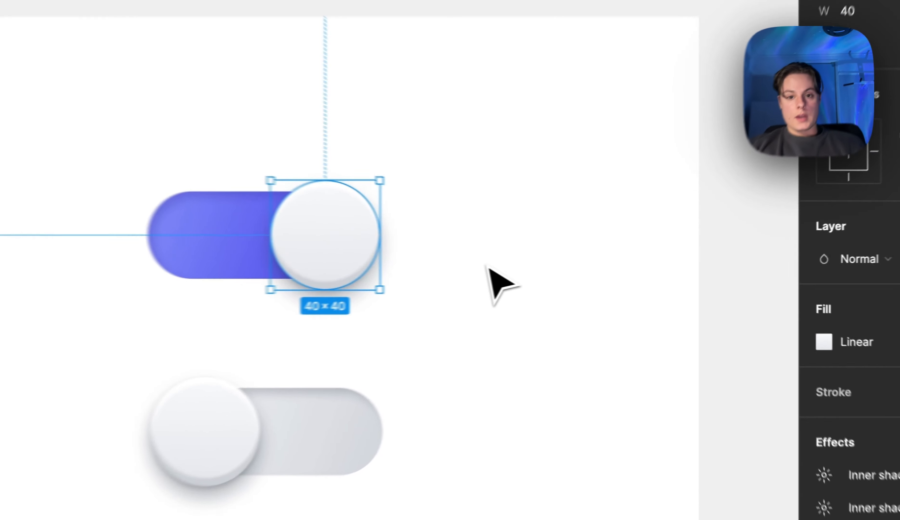
pyautogui.click(576, 268)
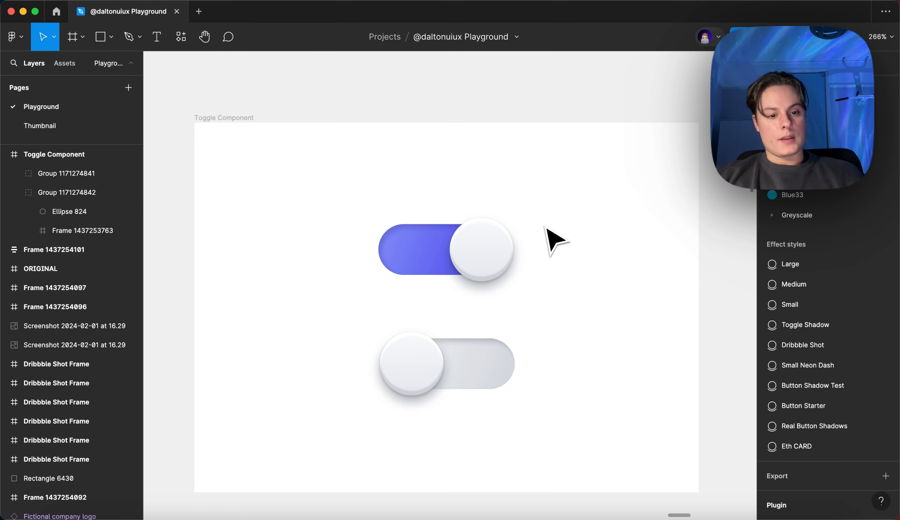
pyautogui.scroll(-5, 533, 300)
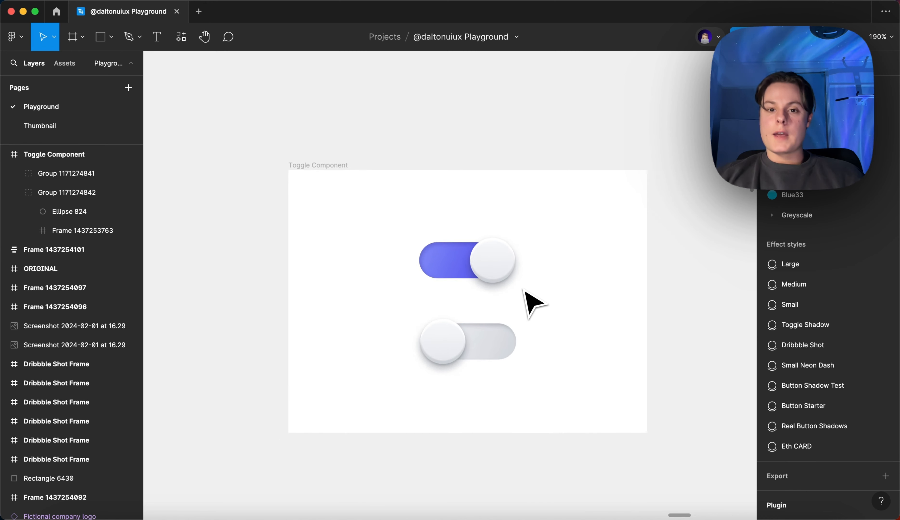
pyautogui.scroll(-3, 533, 300)
pyautogui.scroll(2, 533, 300)
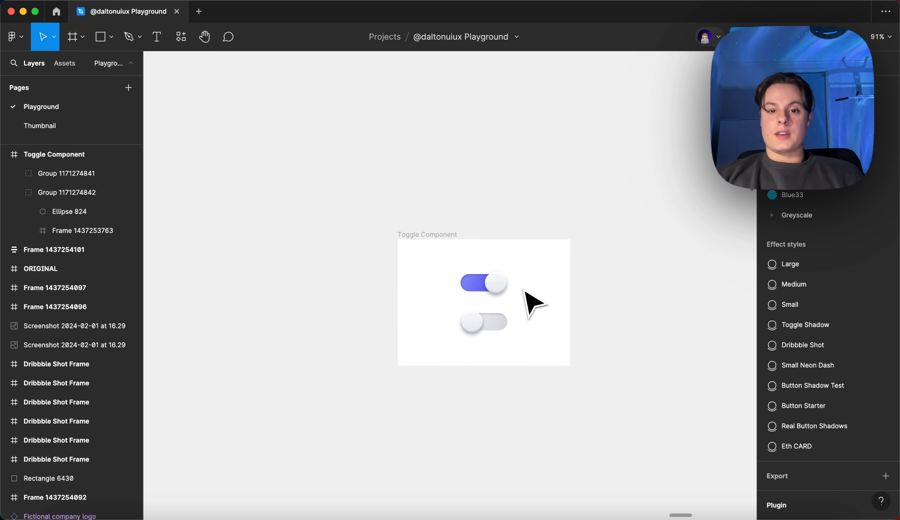
pyautogui.hscroll(2, 654, 269)
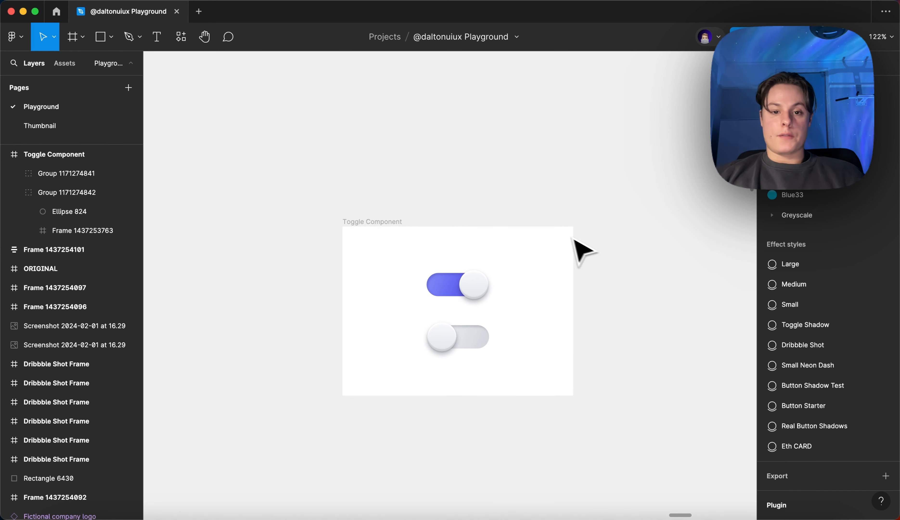